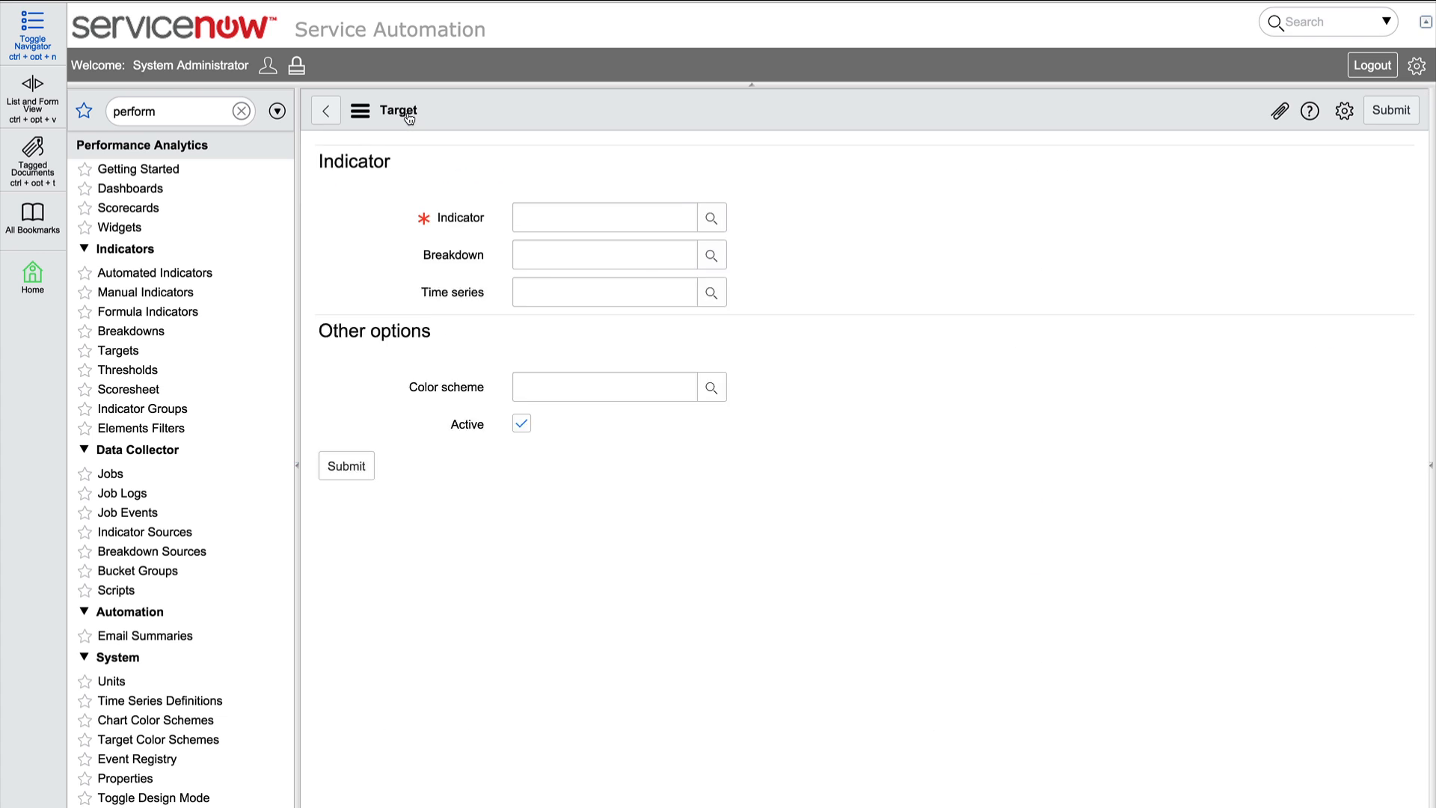
# Set the new target's indicator to Number of open HR cases, finding it with a name search for "Number of open".
pyautogui.click(714, 253)
pyautogui.write('Nu')
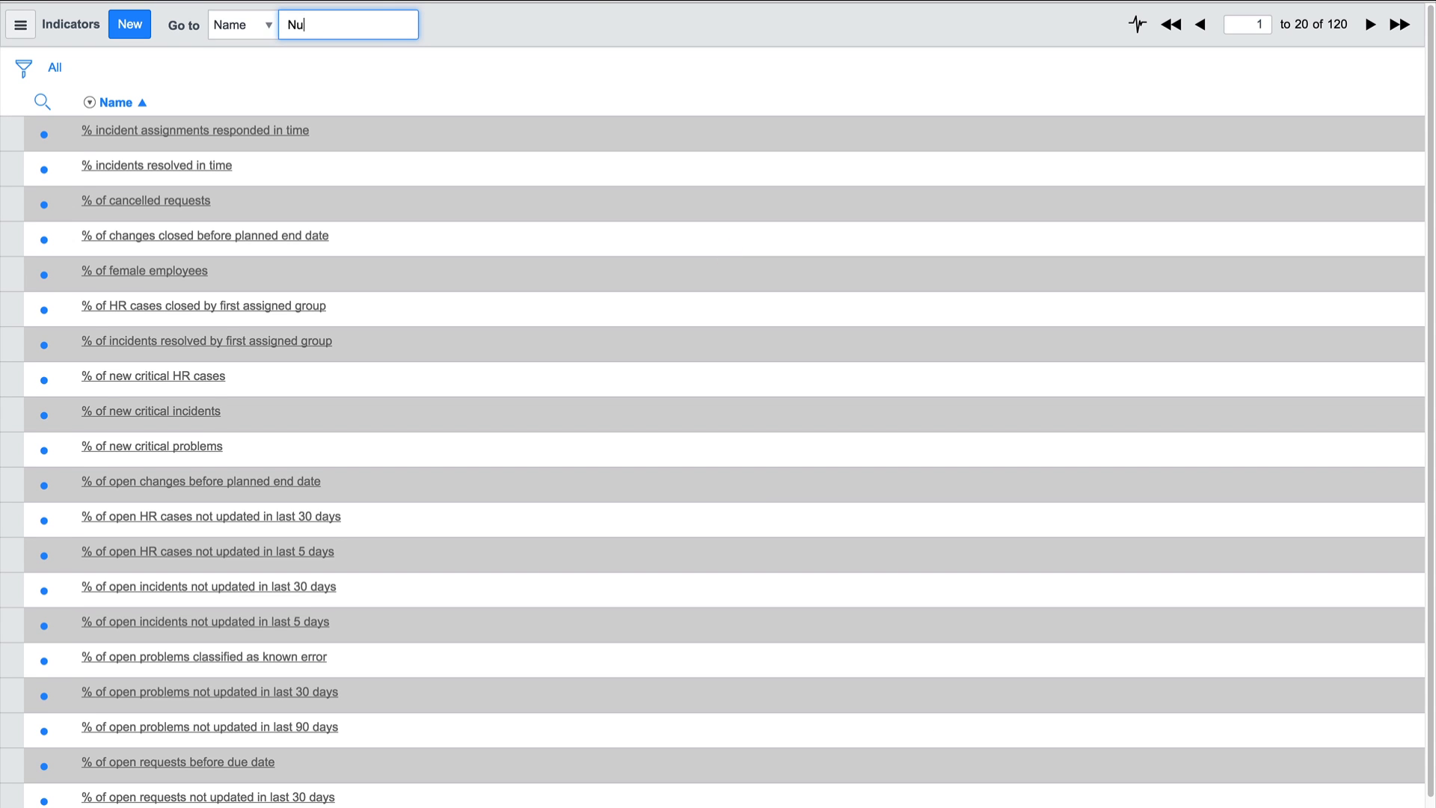
pyautogui.write('mber of open')
pyautogui.press('Return')
pyautogui.click(180, 308)
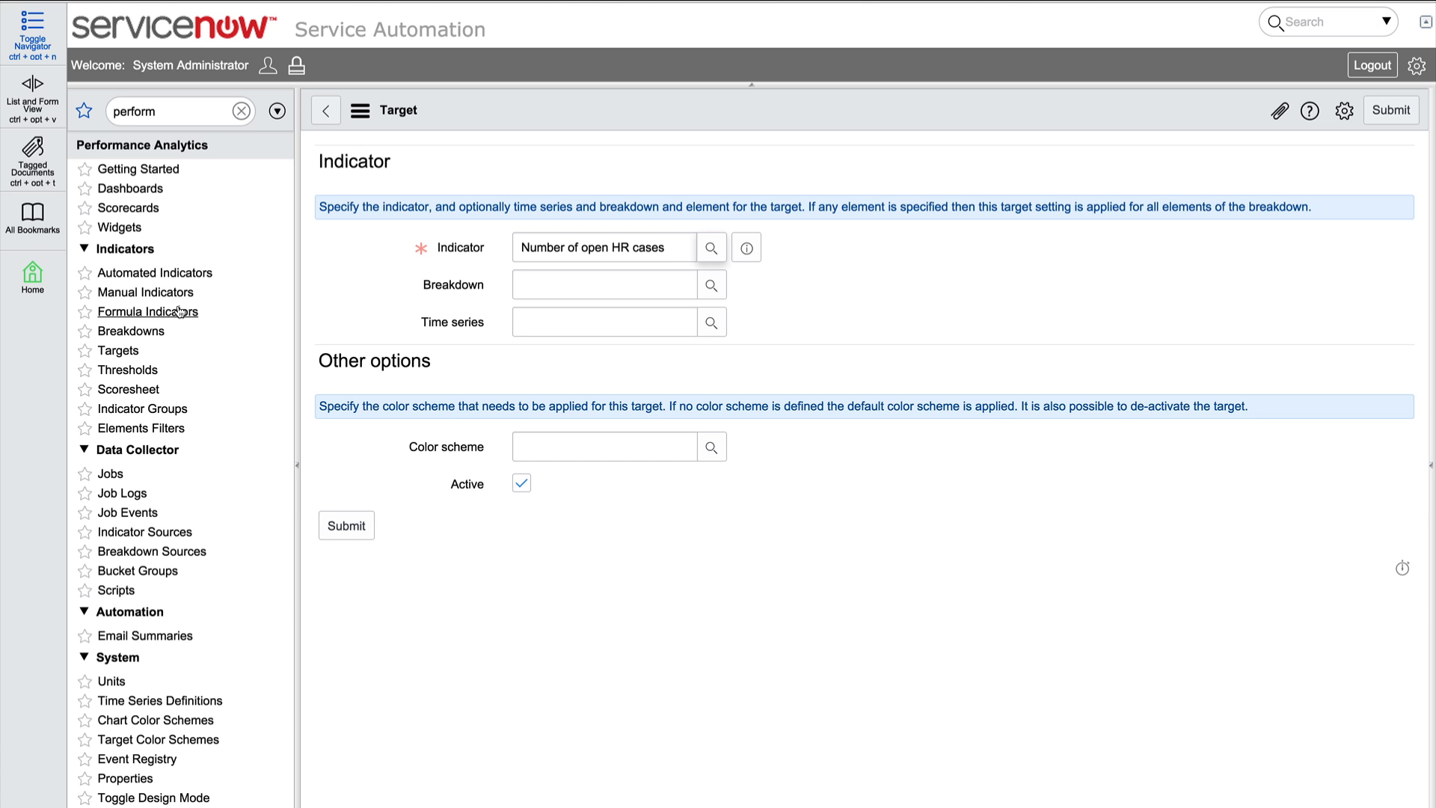
# Review the breakdown and time series choices for the target without selecting any.
pyautogui.click(724, 289)
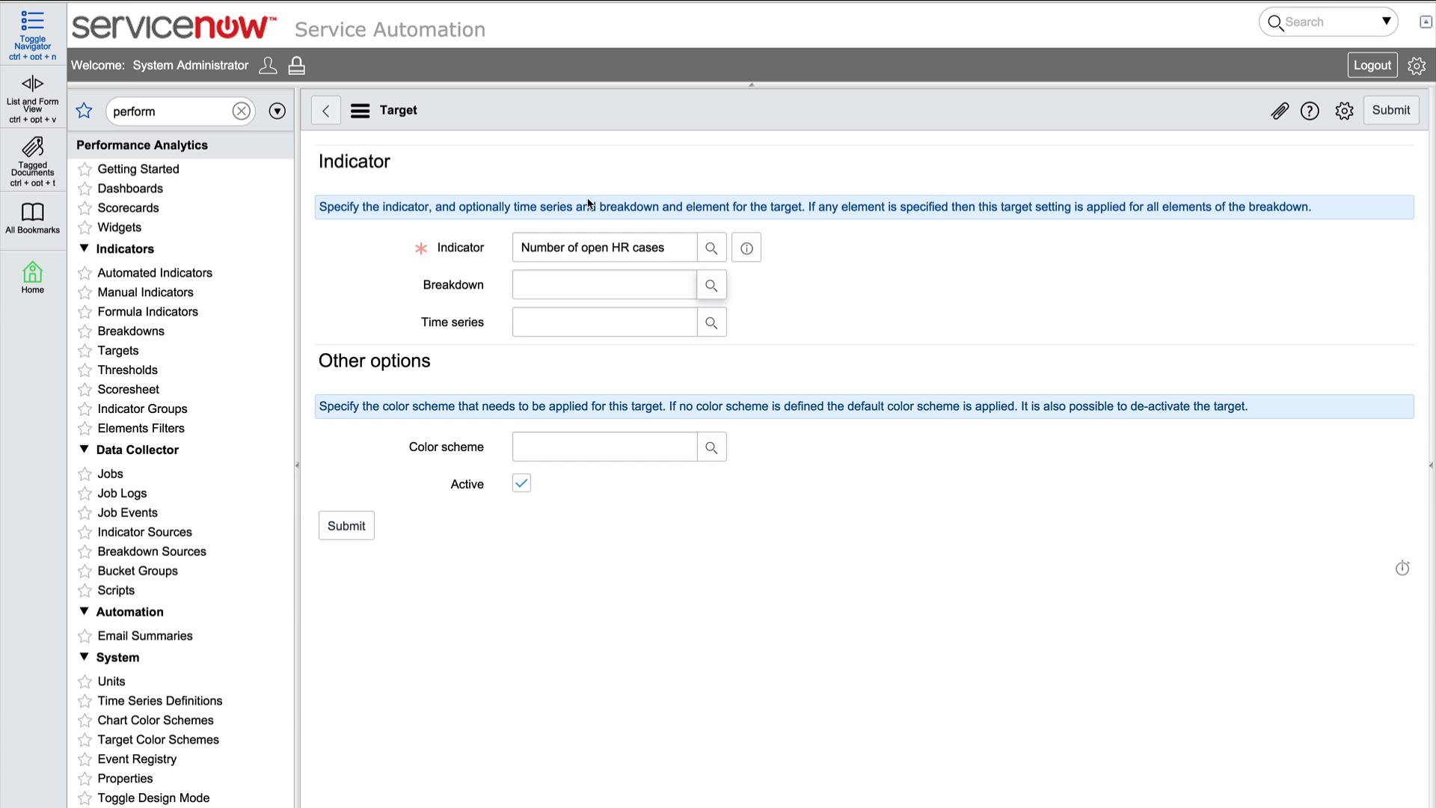
pyautogui.click(711, 322)
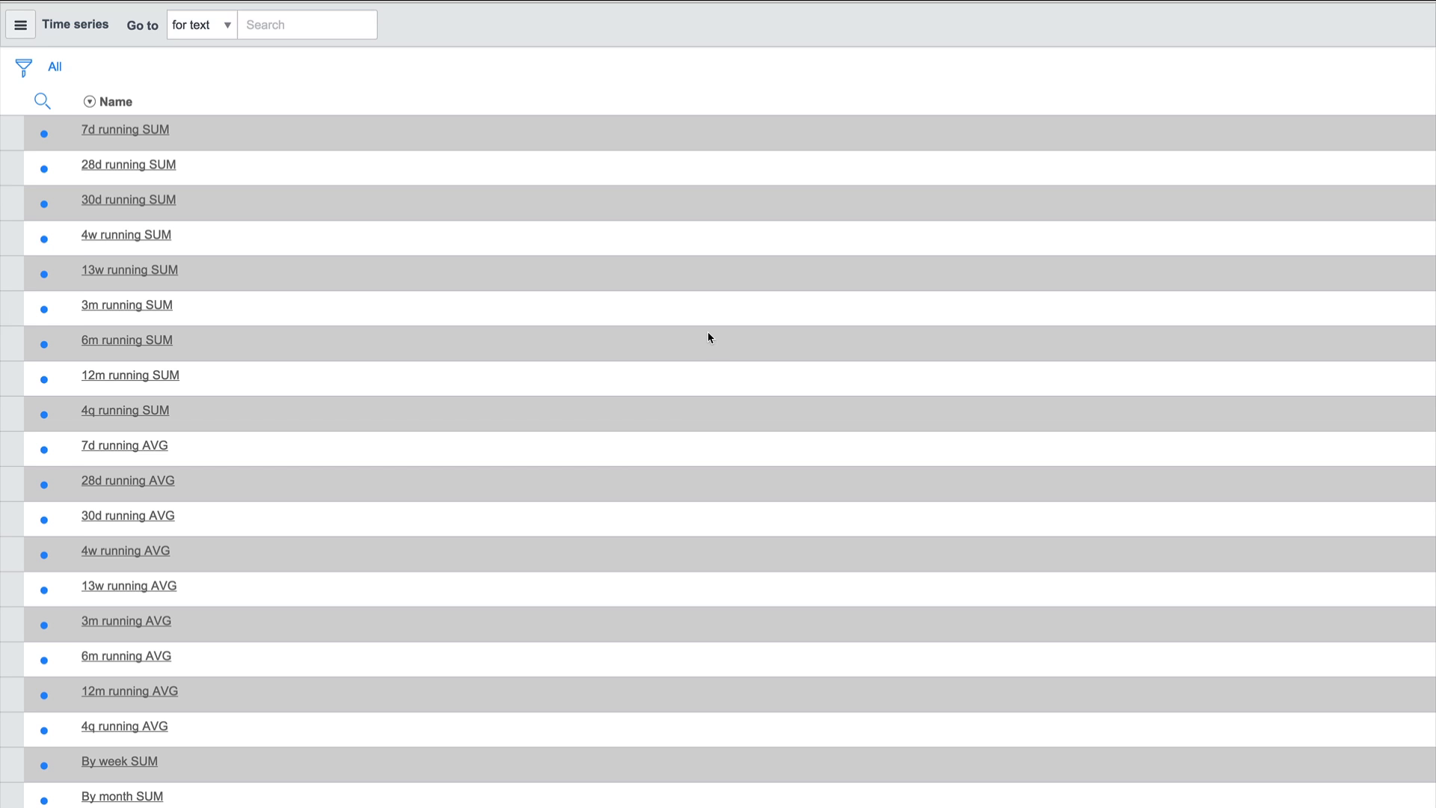
pyautogui.press('super+w')
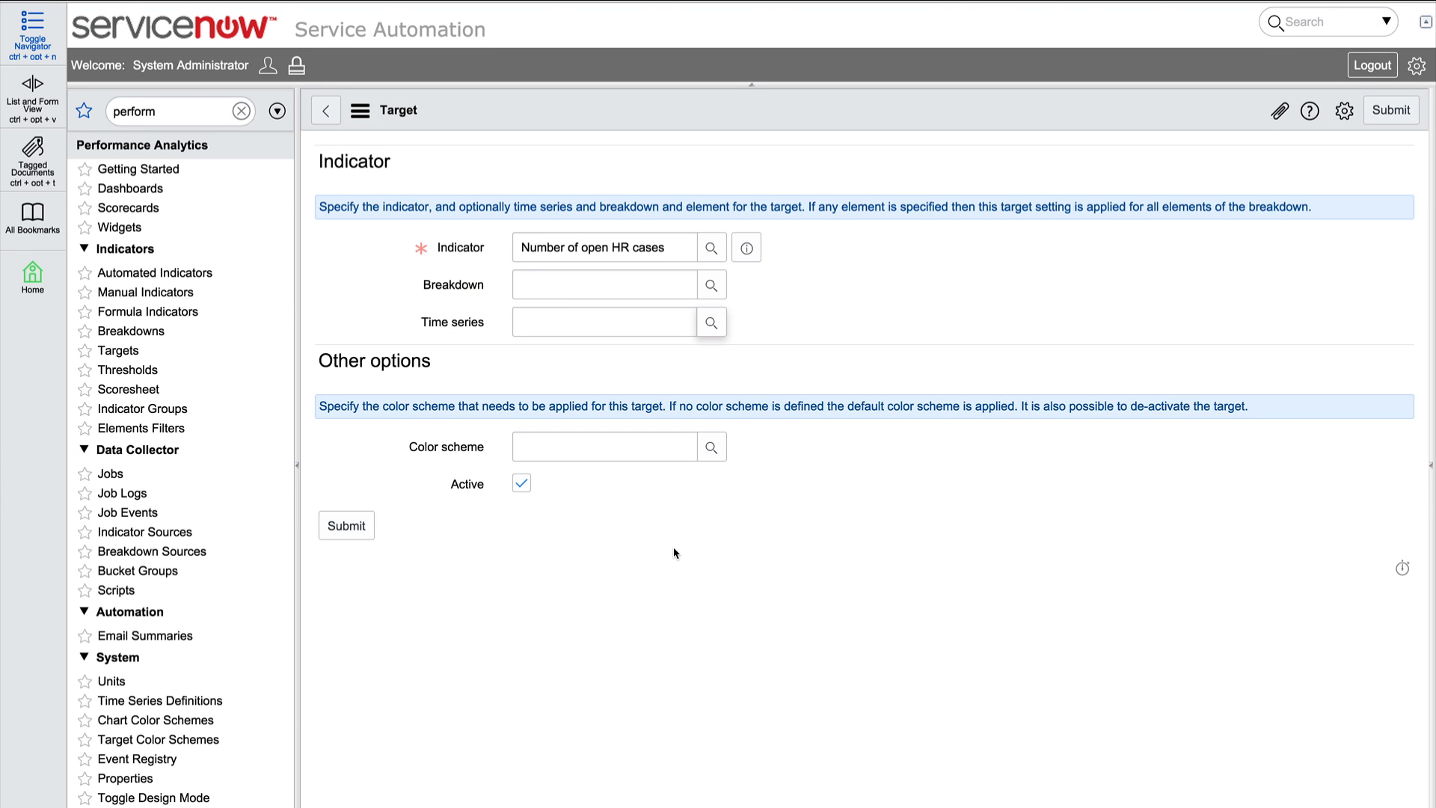
# Apply the 3 color traffic light color scheme to the target, keep it active, and submit the record.
pyautogui.click(712, 447)
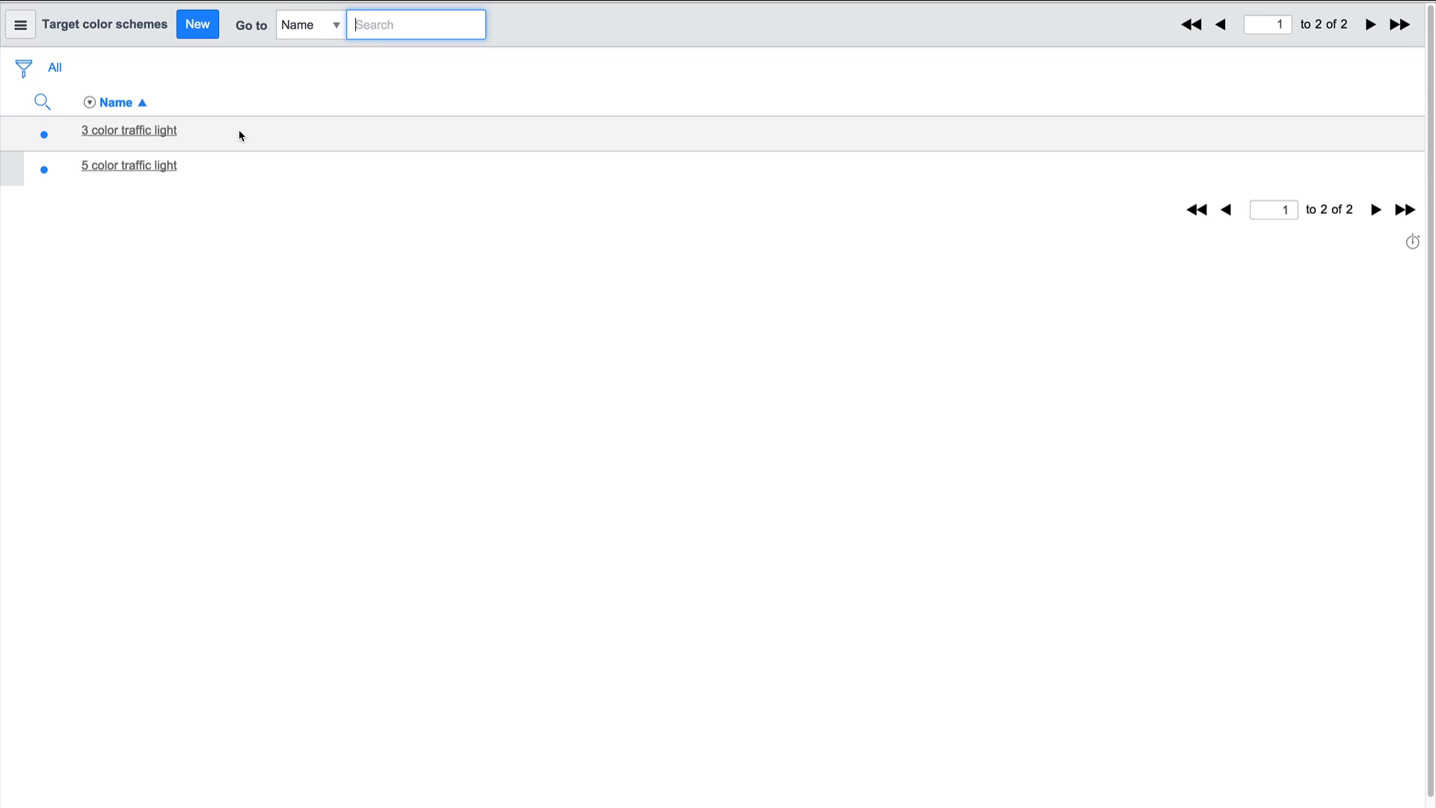
pyautogui.click(146, 131)
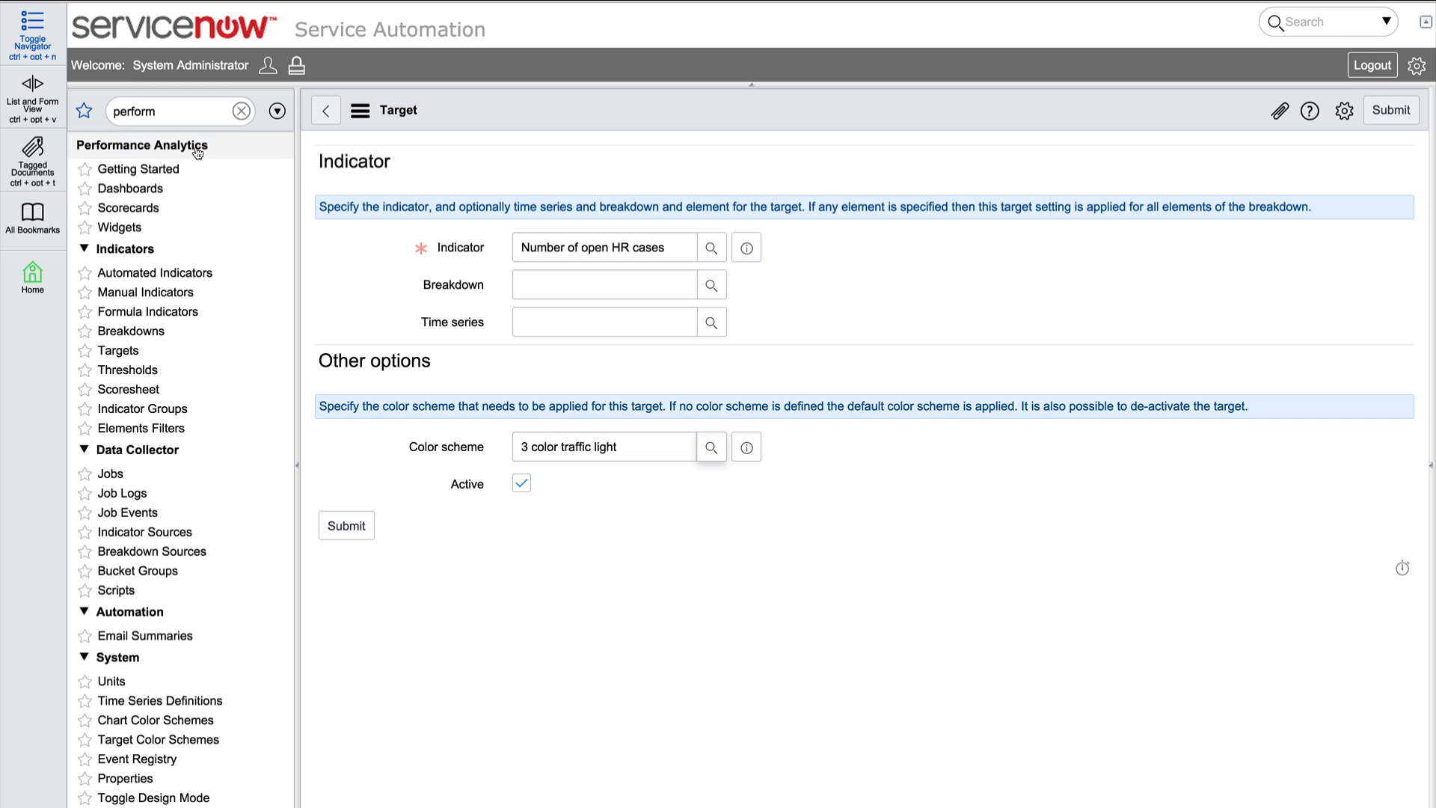
pyautogui.click(739, 448)
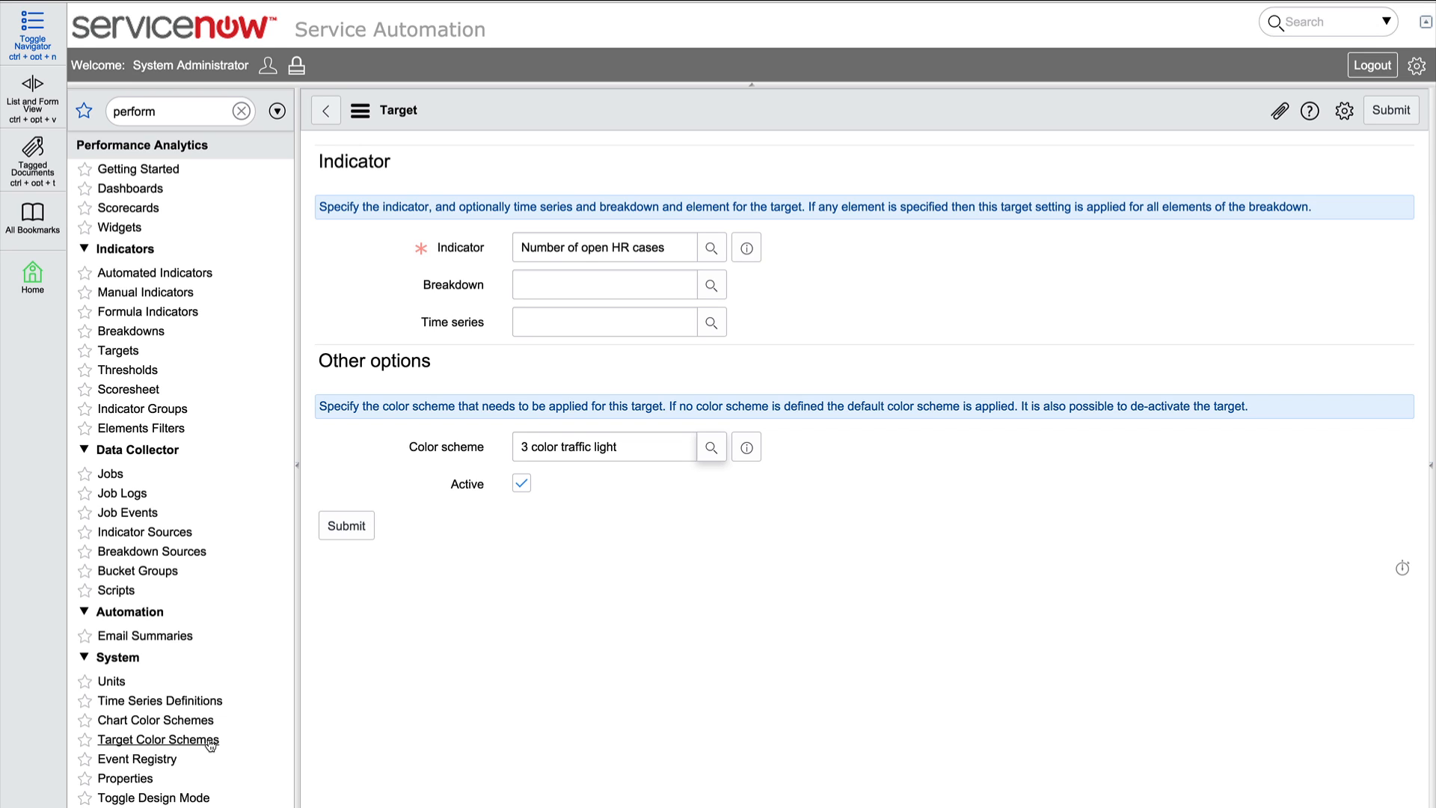
pyautogui.click(520, 484)
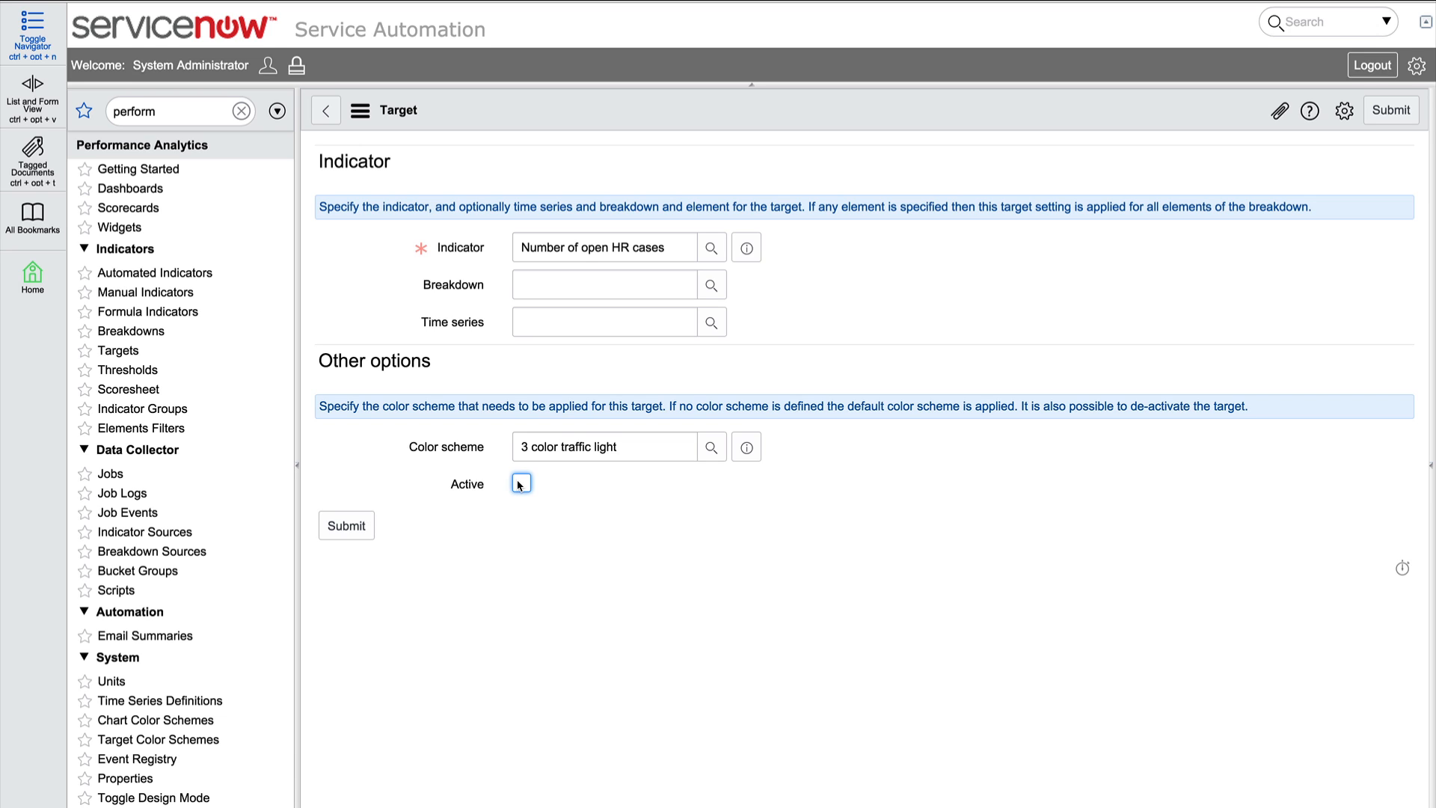
pyautogui.click(518, 482)
pyautogui.click(363, 526)
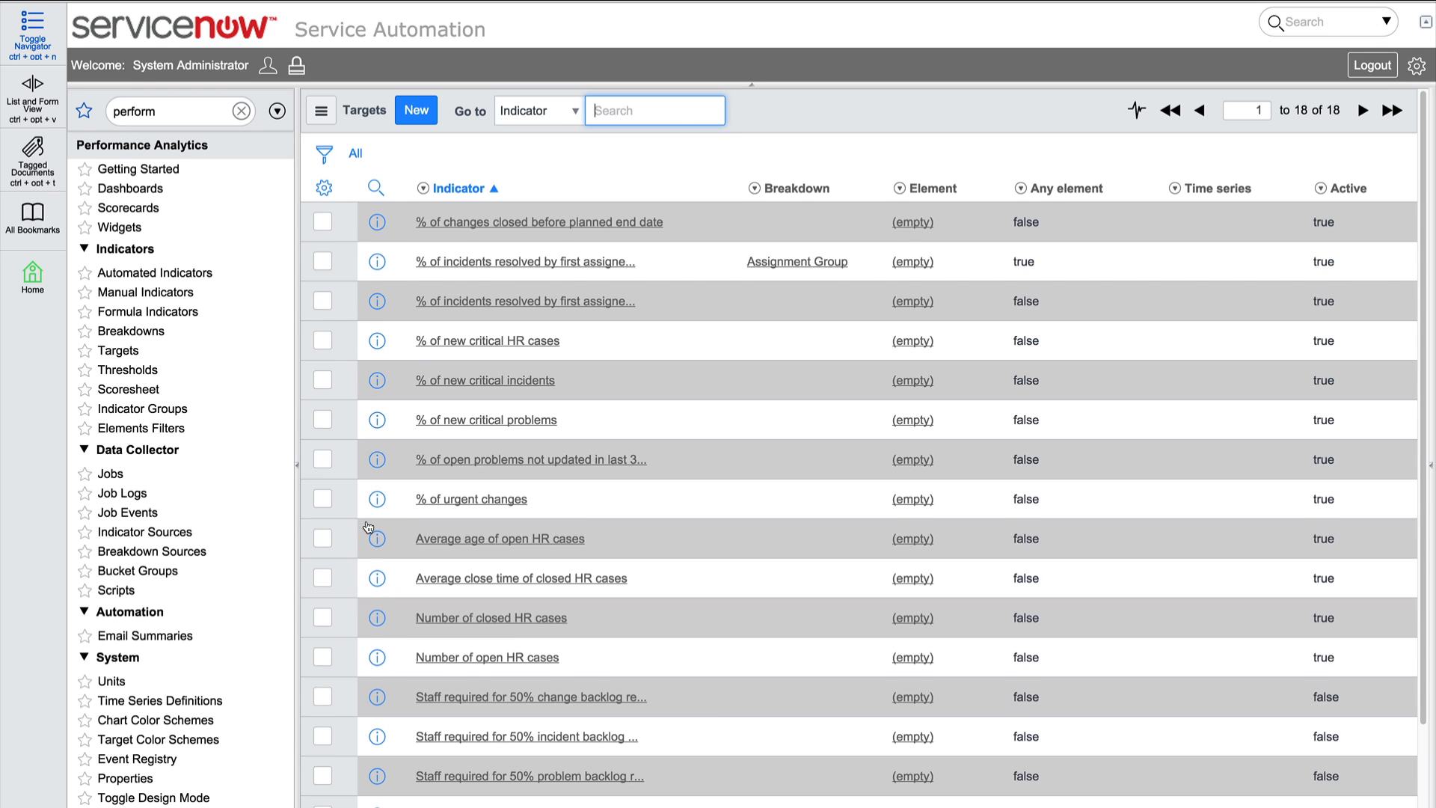
# Open the Number of open HR cases target and add a target value of 500 at 2015-08-11.
pyautogui.click(377, 657)
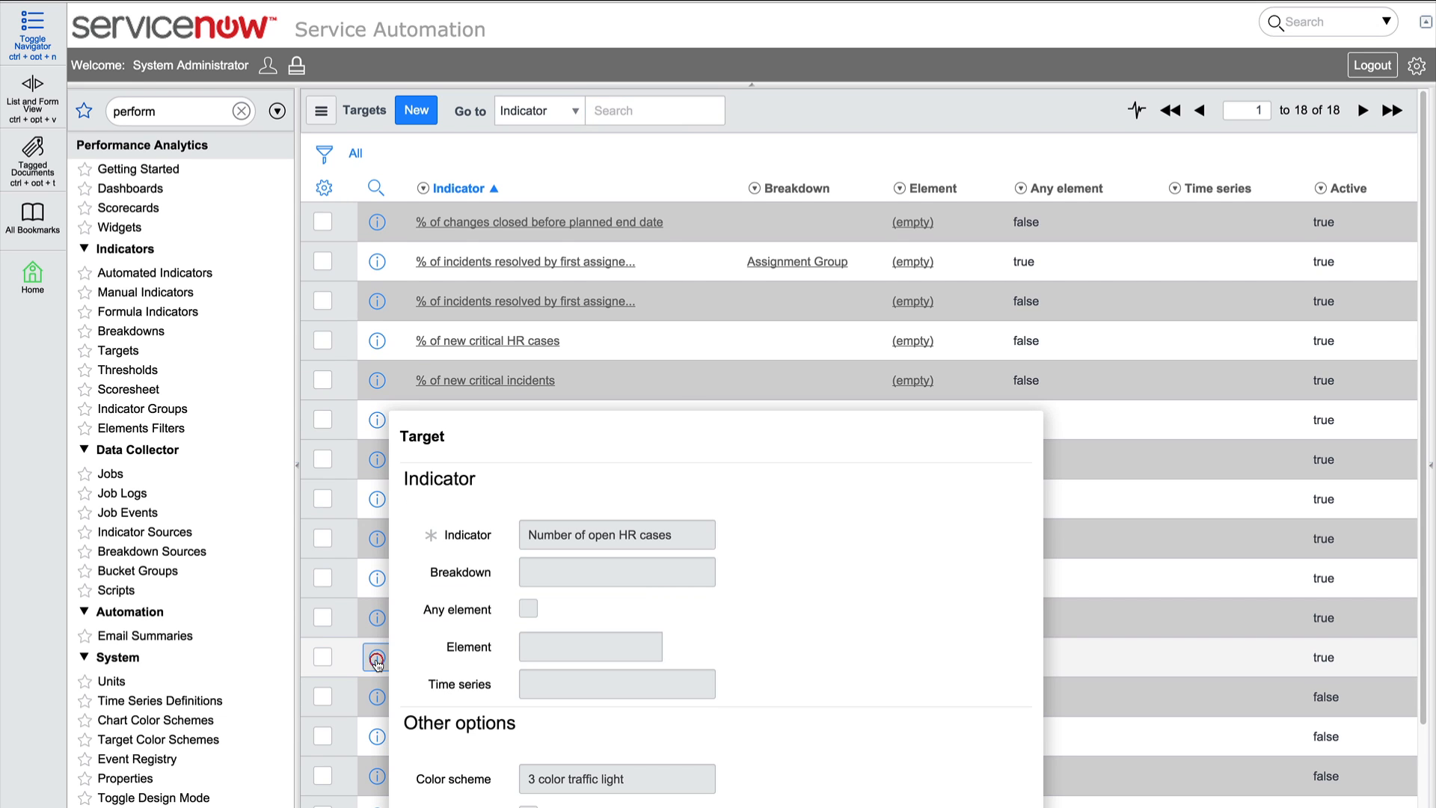
pyautogui.click(377, 658)
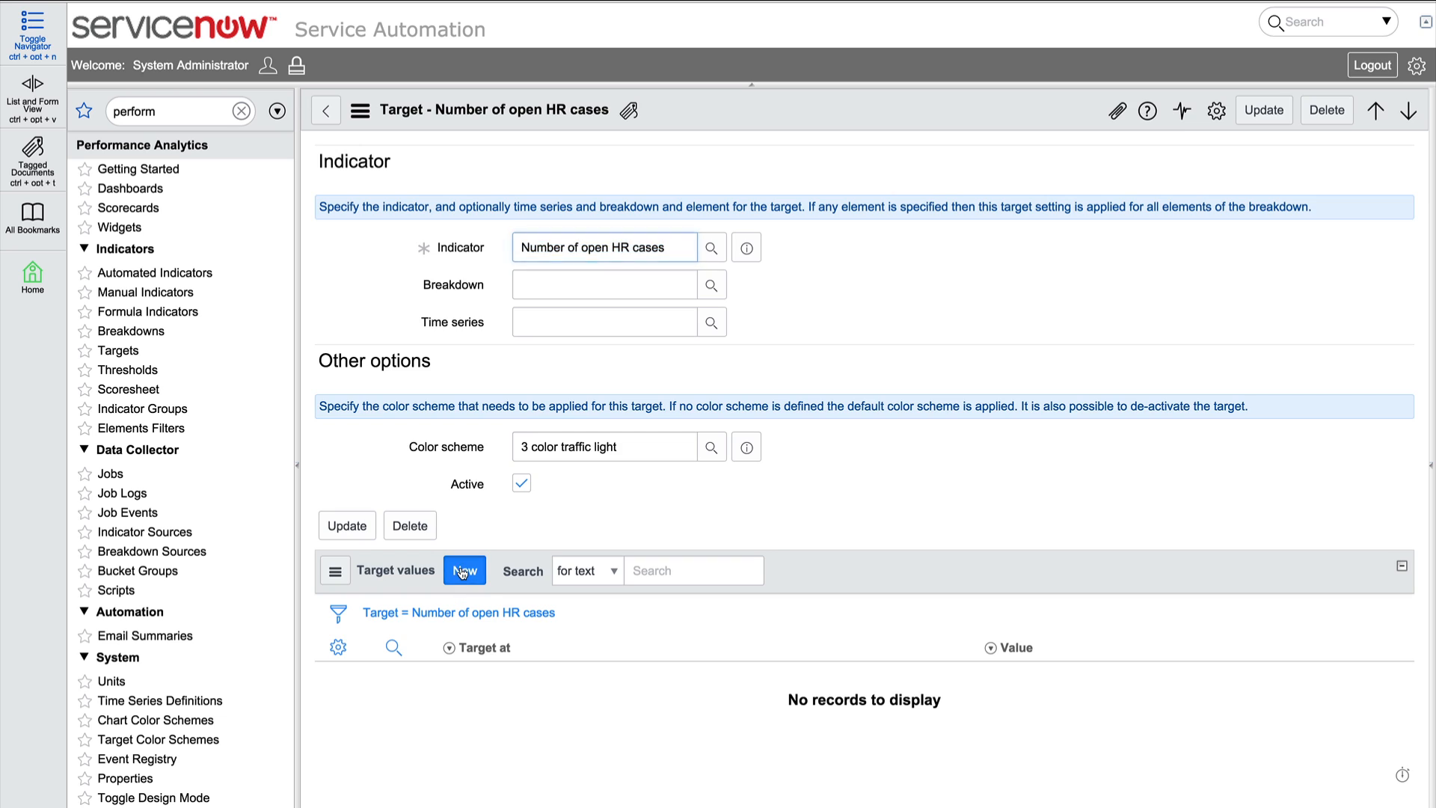
pyautogui.click(463, 573)
pyautogui.click(710, 162)
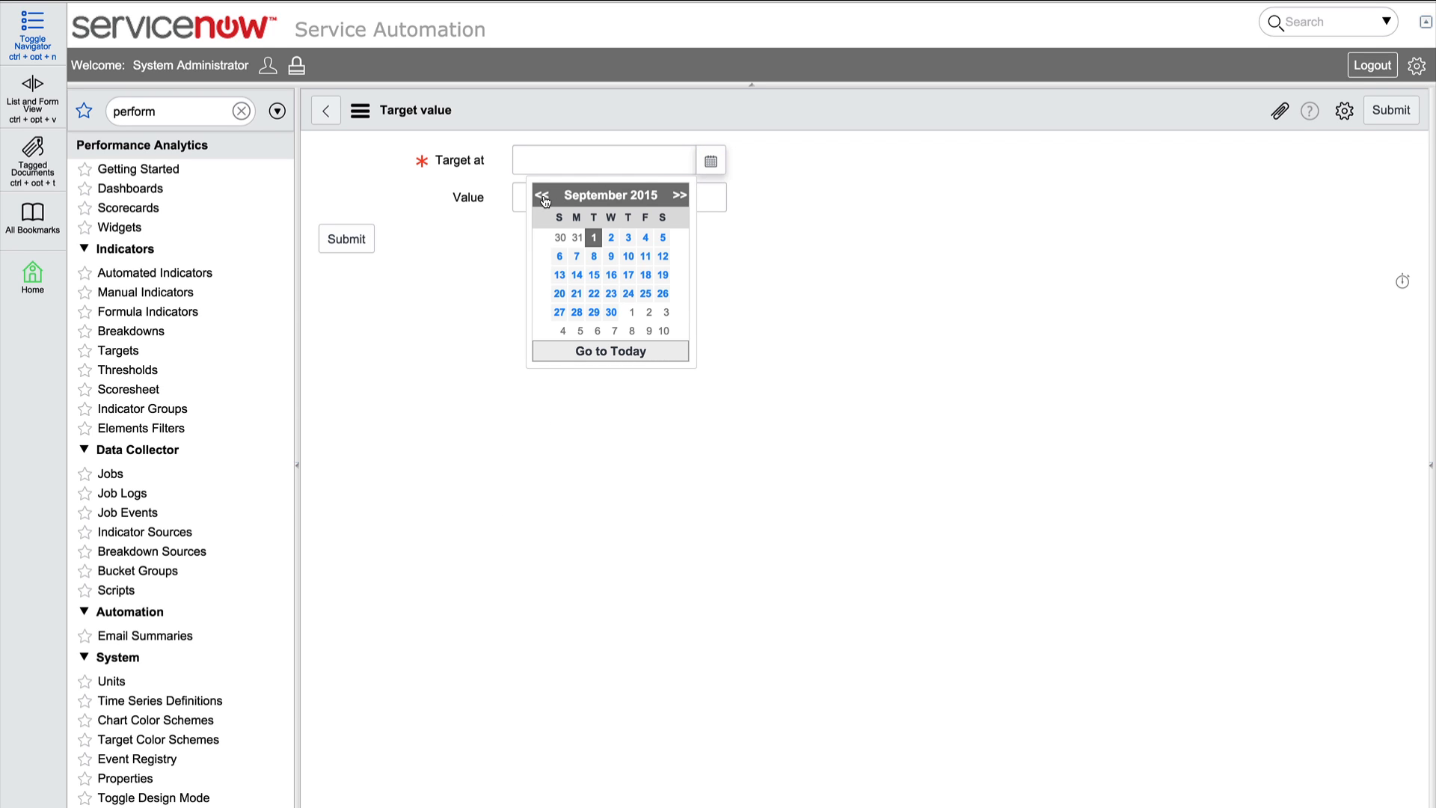
pyautogui.click(543, 200)
pyautogui.click(596, 276)
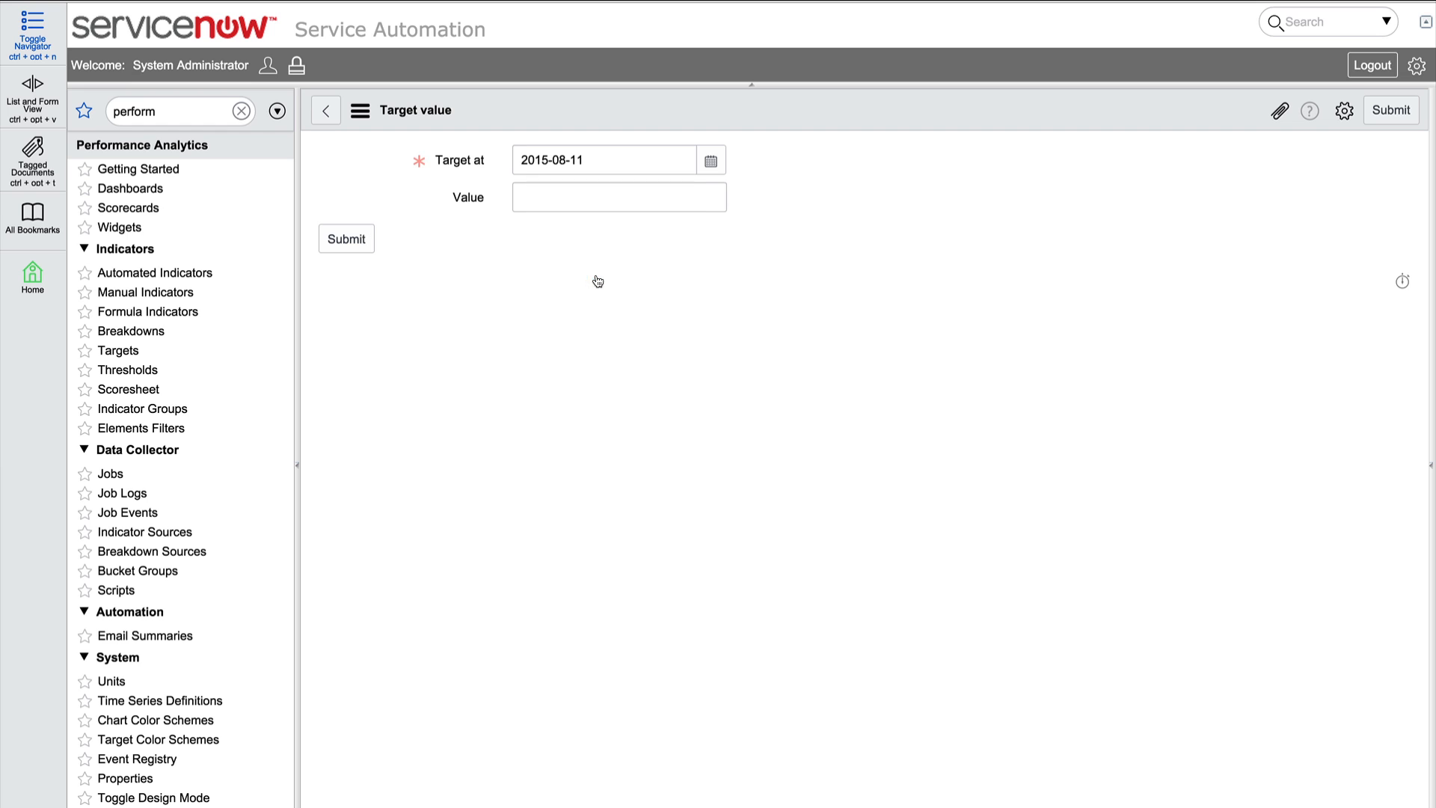
pyautogui.click(584, 200)
pyautogui.write('500')
pyautogui.click(350, 238)
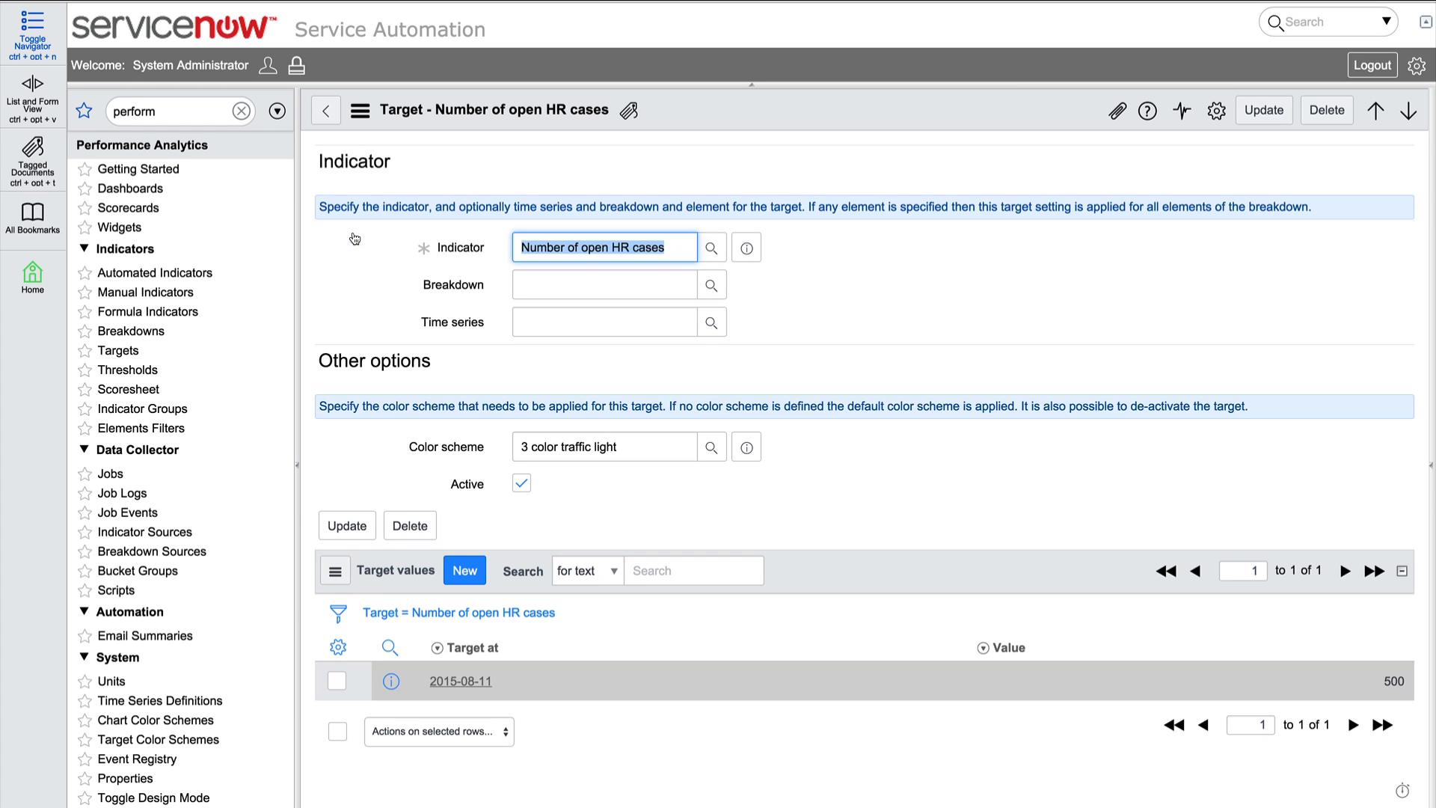
# Examine the target in the detailed Open HR cases chart, reached from the HR Case Management dashboard.
pyautogui.click(159, 189)
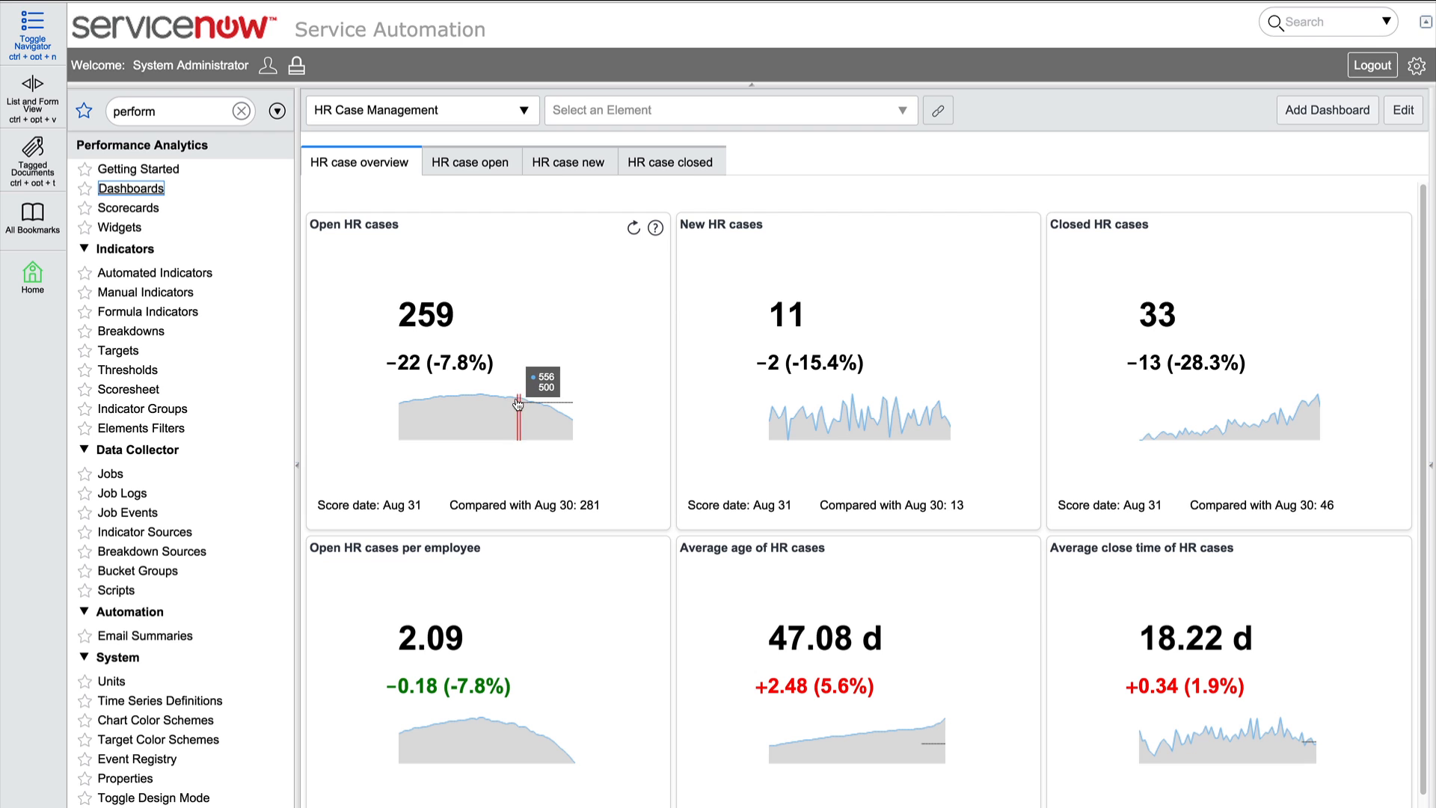
pyautogui.click(570, 425)
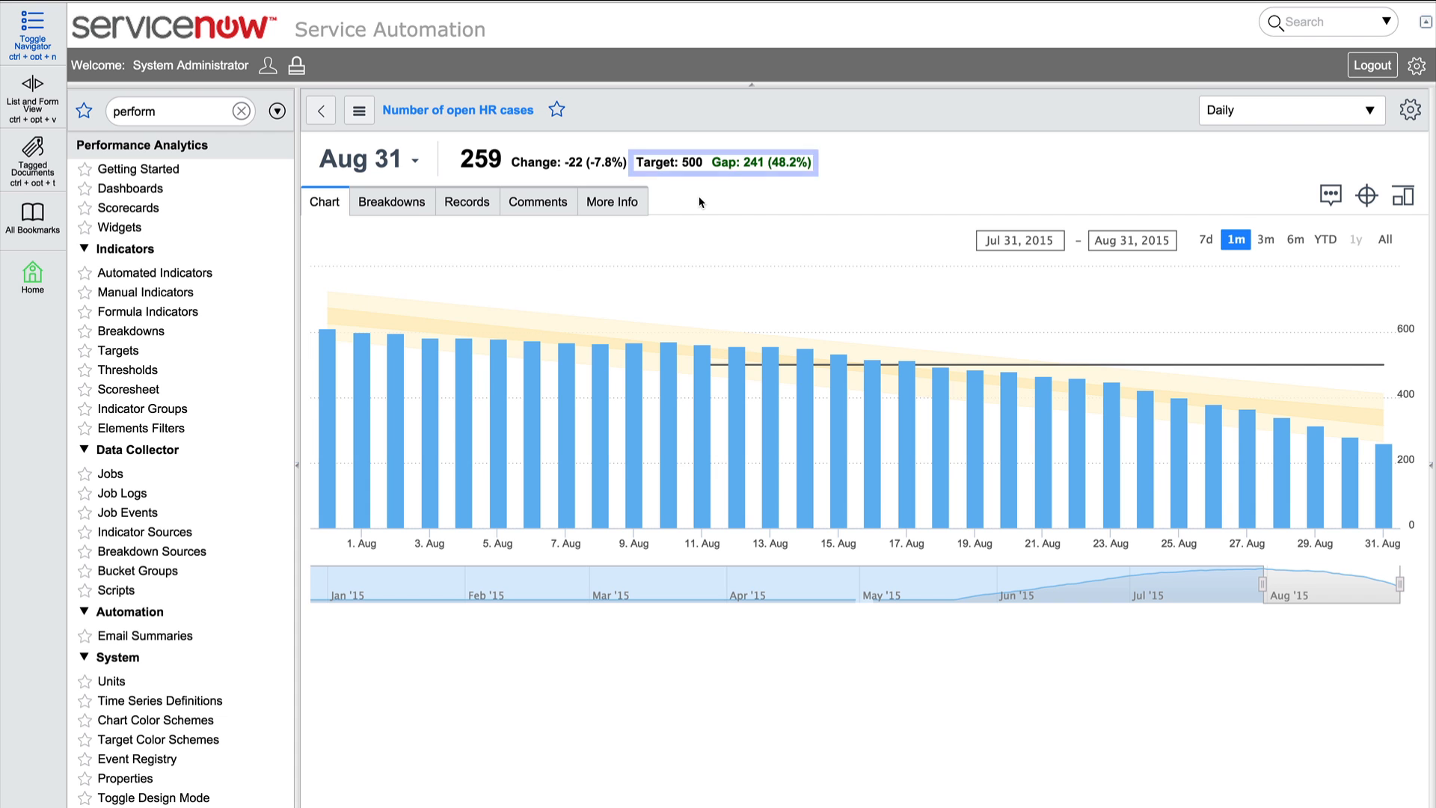
# Create a new threshold and choose Number of open HR cases as its indicator.
pyautogui.click(127, 370)
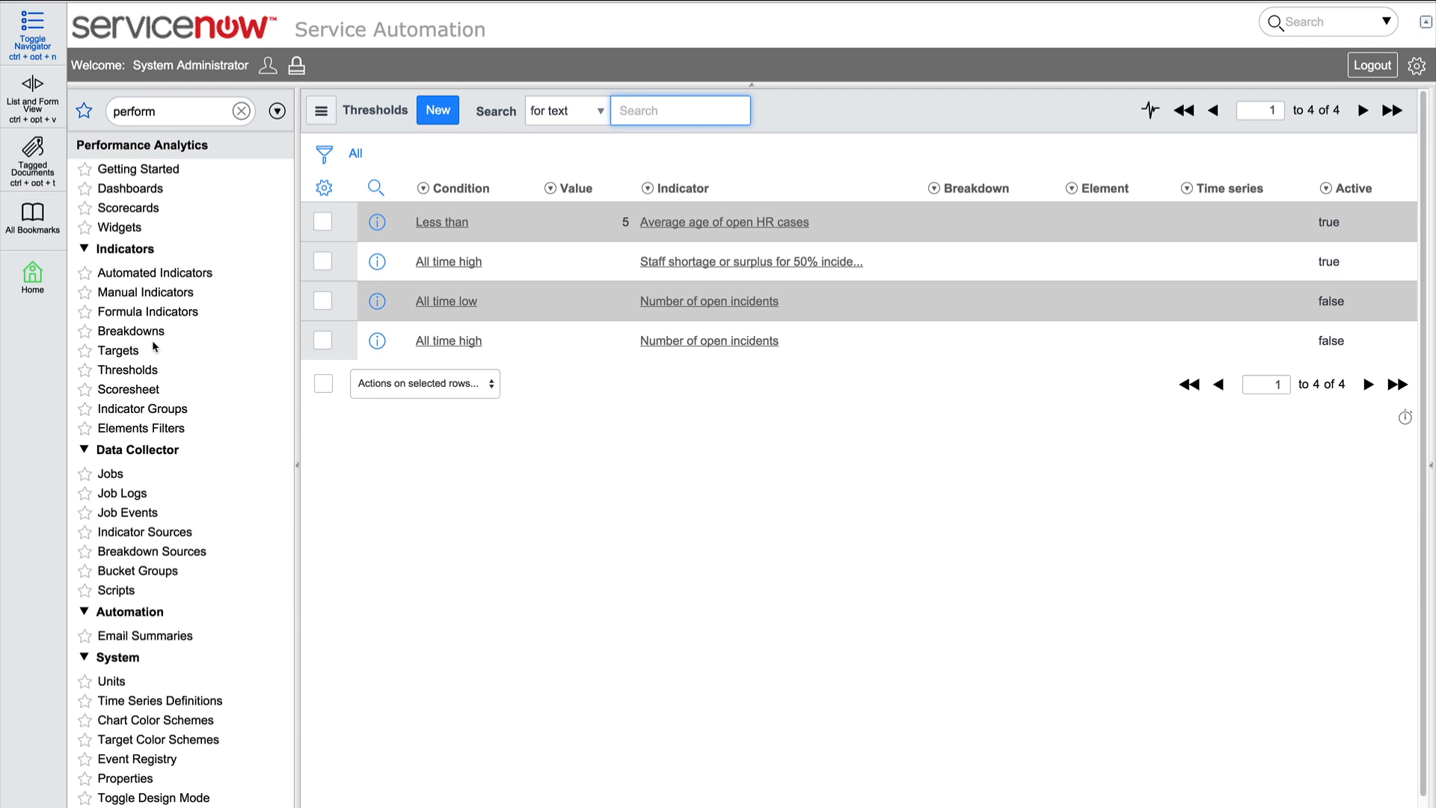
pyautogui.click(428, 120)
pyautogui.click(711, 244)
pyautogui.write('Number of open')
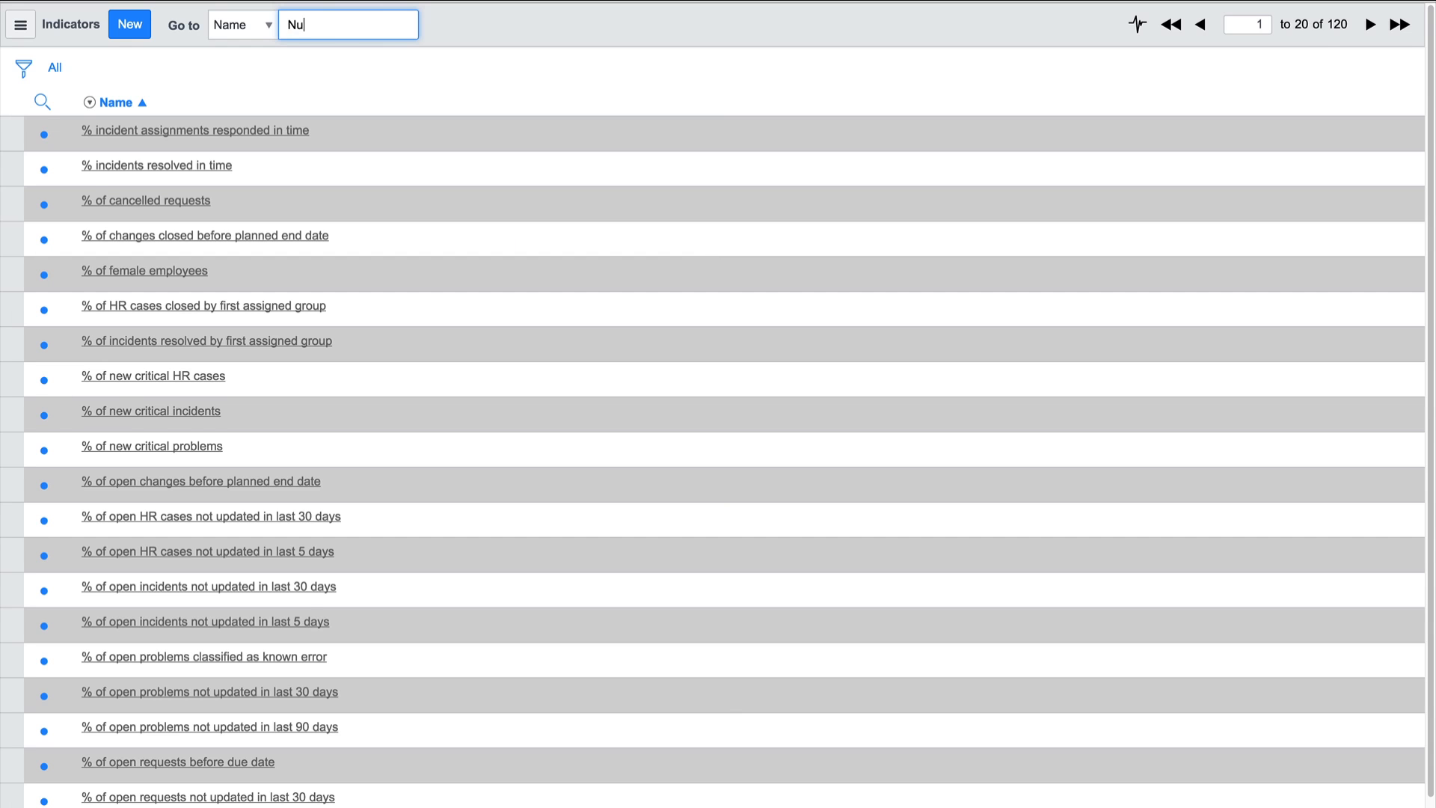
pyautogui.press('Return')
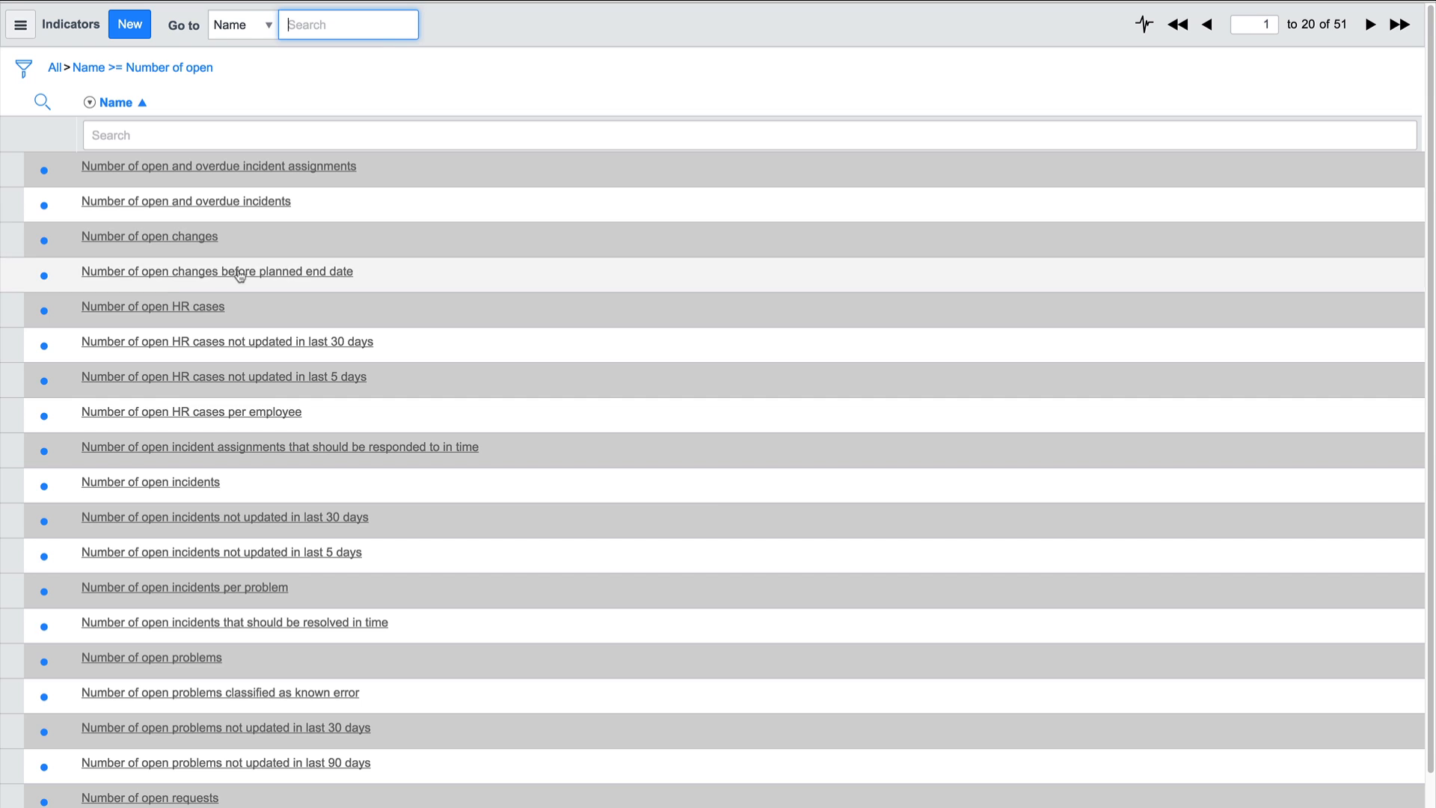
pyautogui.click(152, 307)
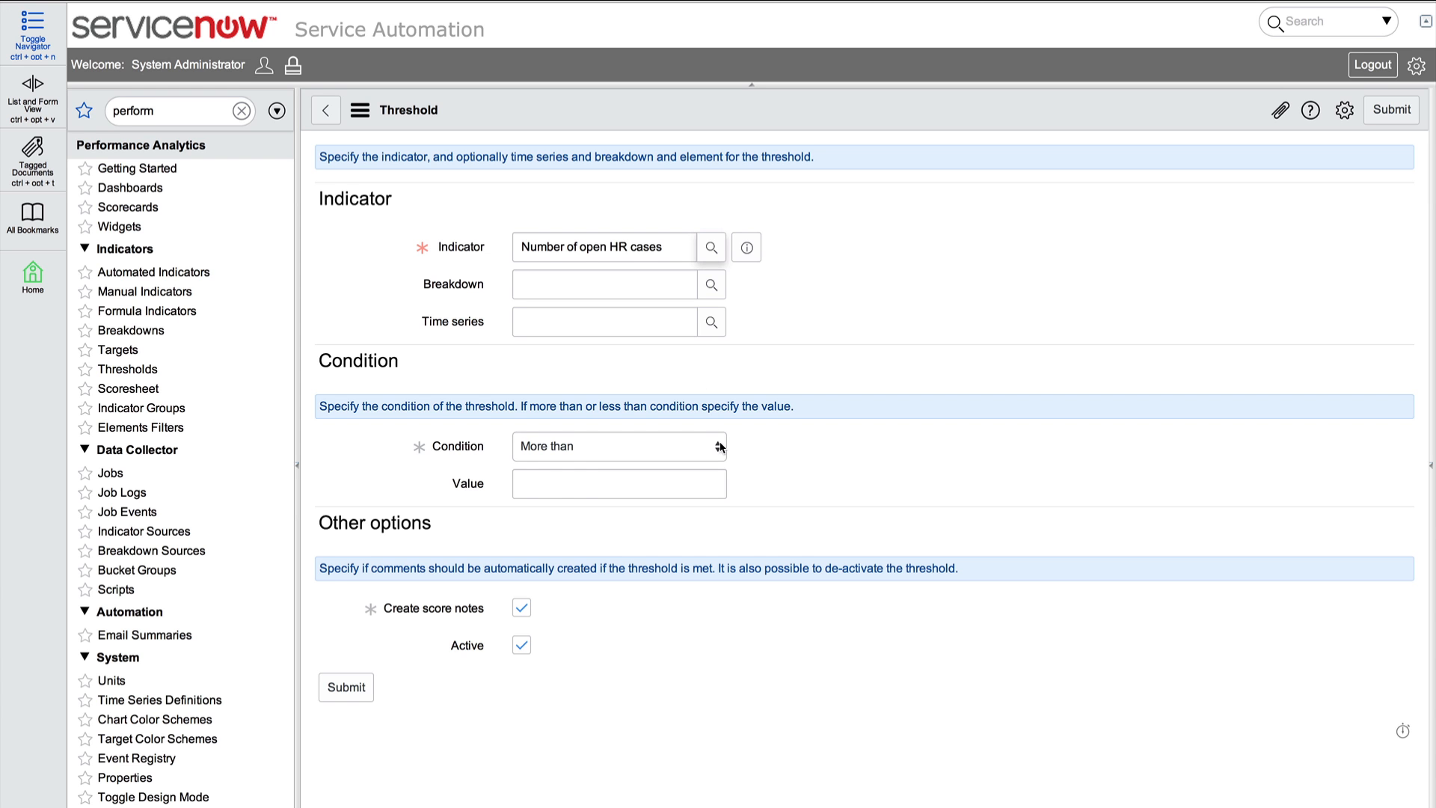
# Set the threshold condition to Less than with a value of 450, keep it active, and submit it.
pyautogui.click(720, 446)
pyautogui.click(702, 459)
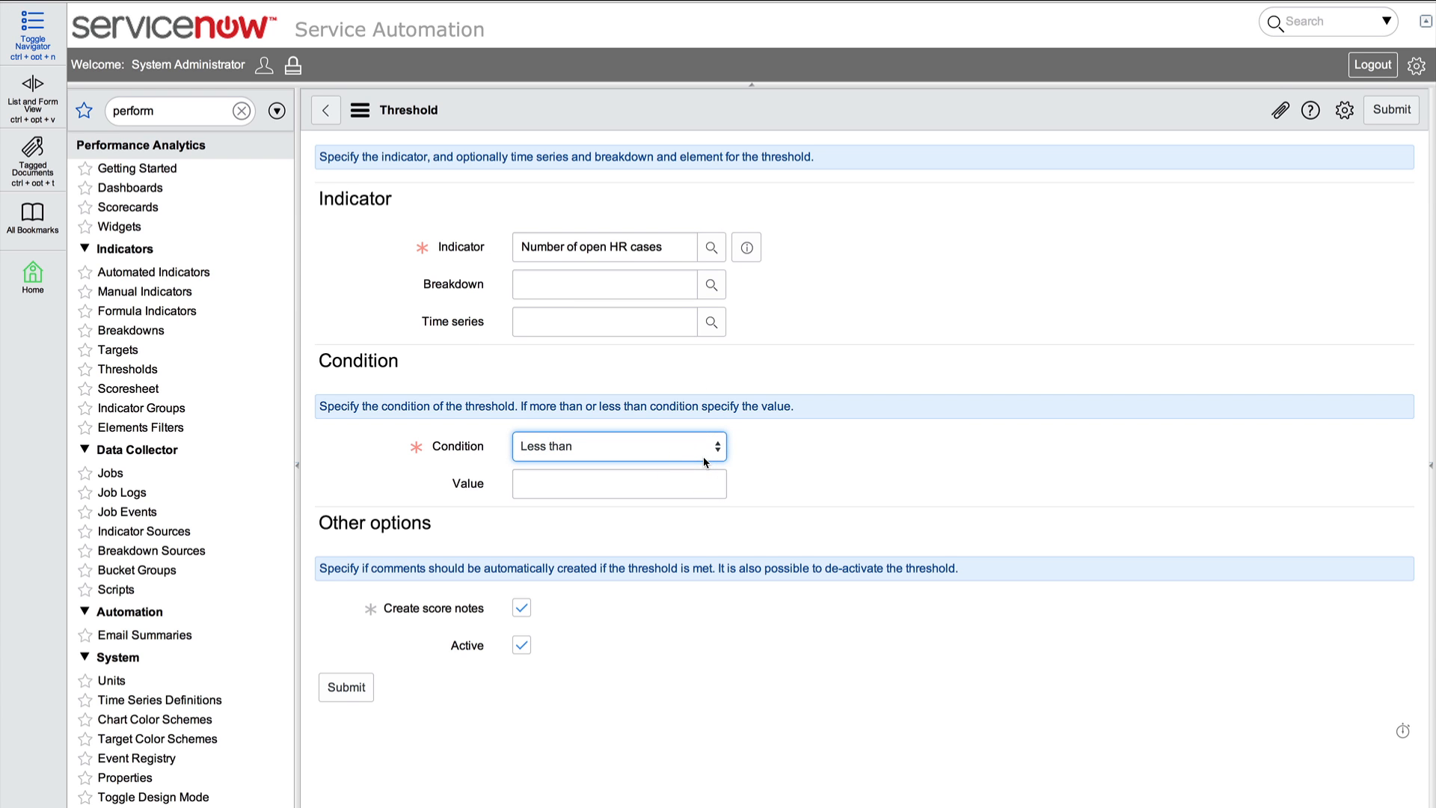
pyautogui.click(649, 485)
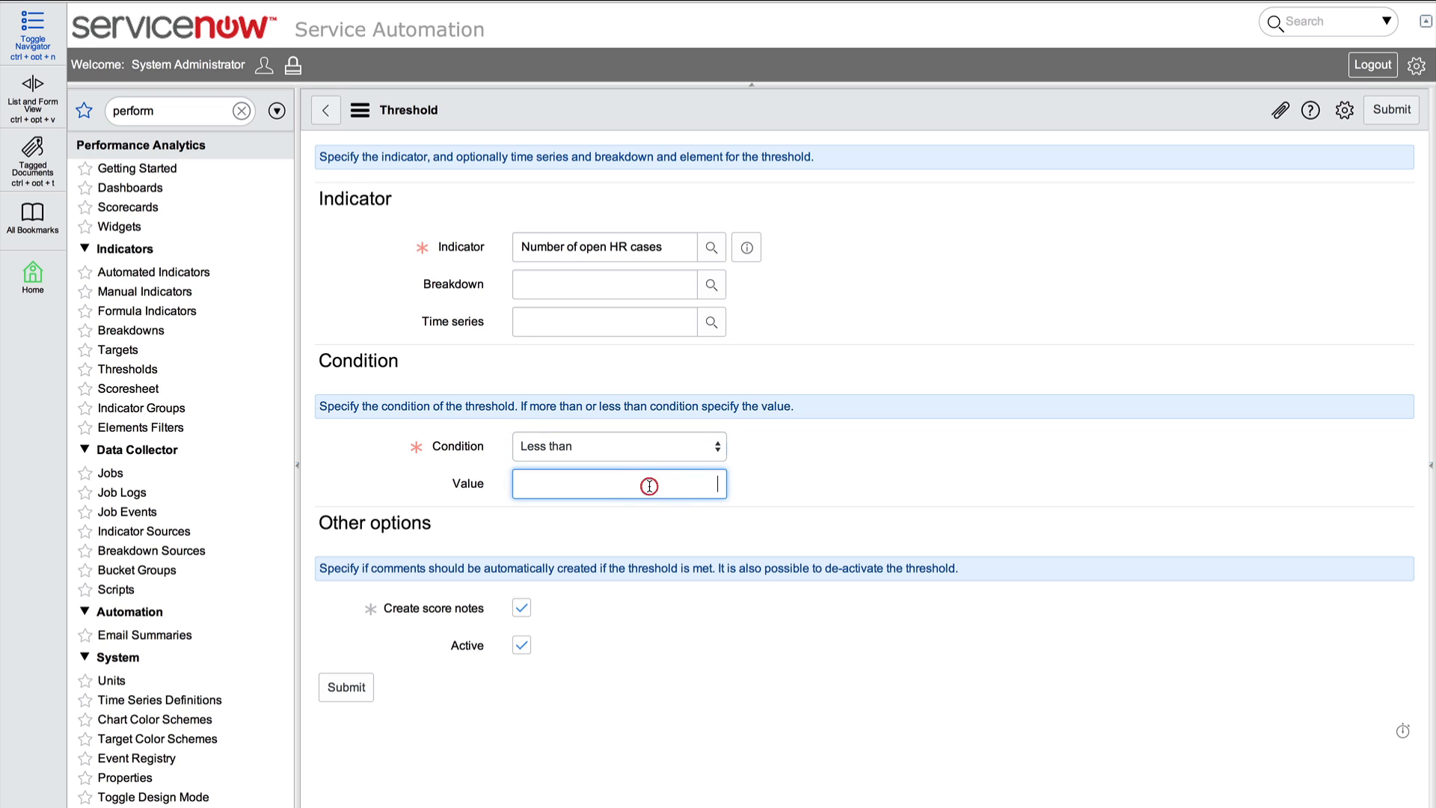
pyautogui.write('450')
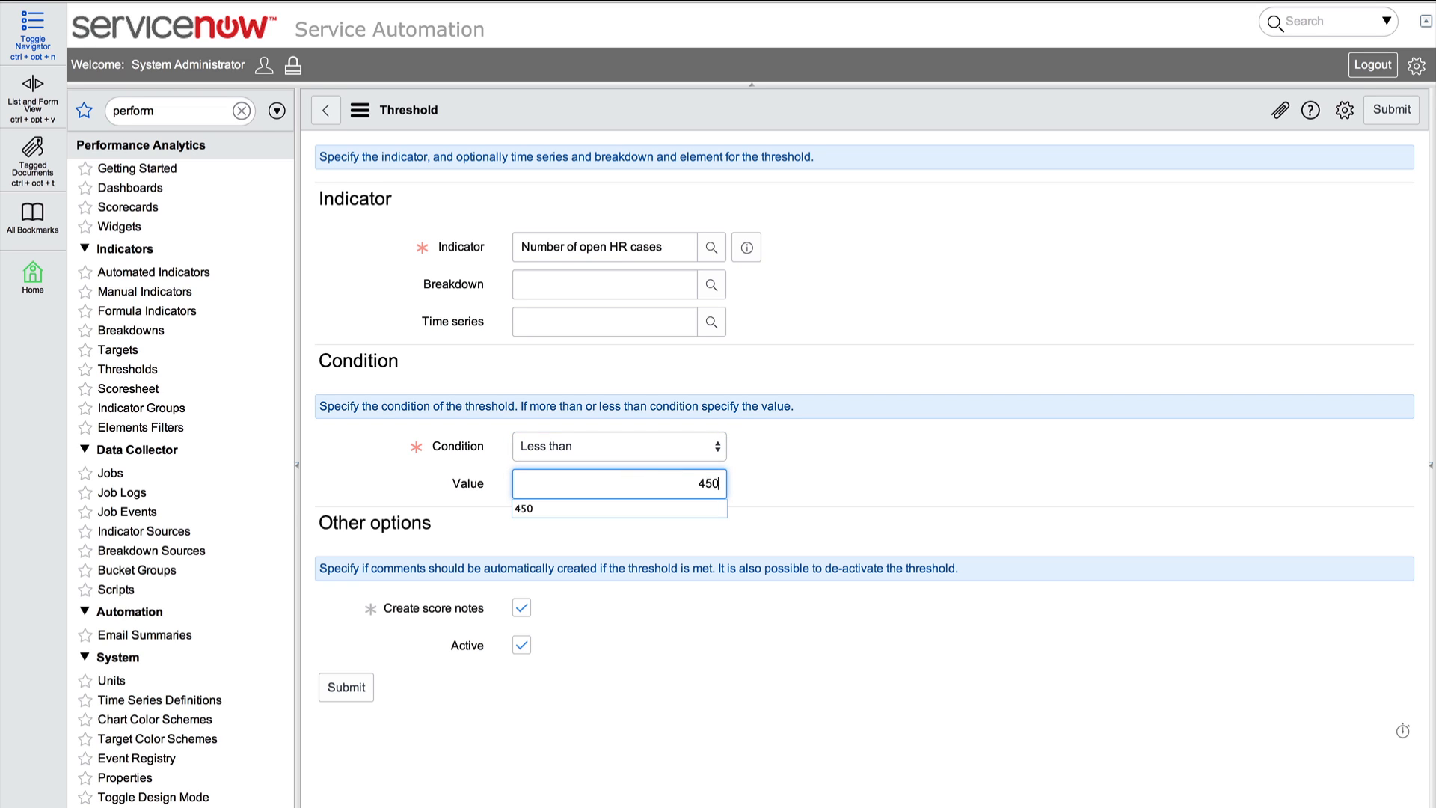
pyautogui.click(756, 485)
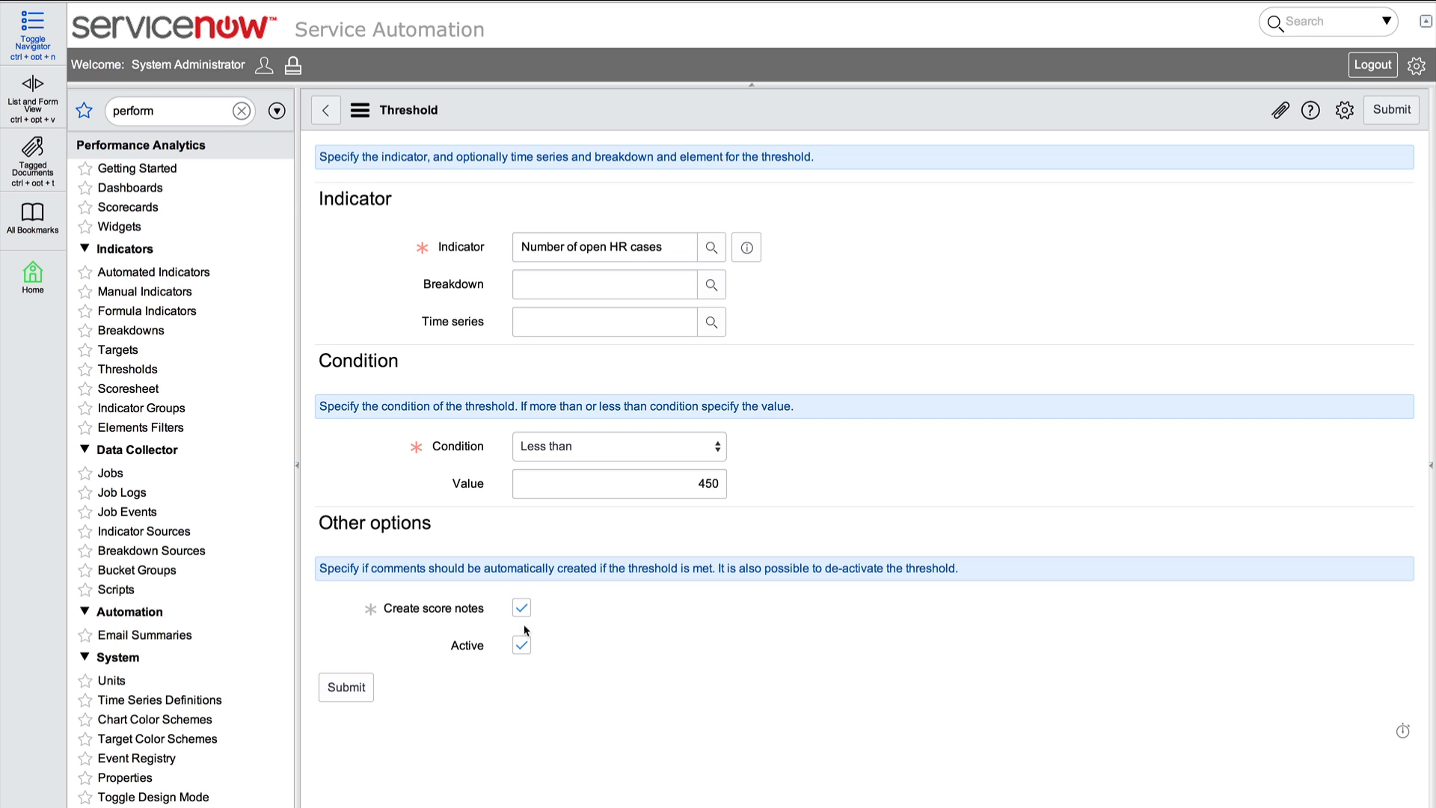
pyautogui.click(522, 645)
pyautogui.click(523, 646)
pyautogui.click(353, 697)
# Open the Number of open HR cases threshold, add the first user in the collection to its users list, and save.
pyautogui.click(375, 343)
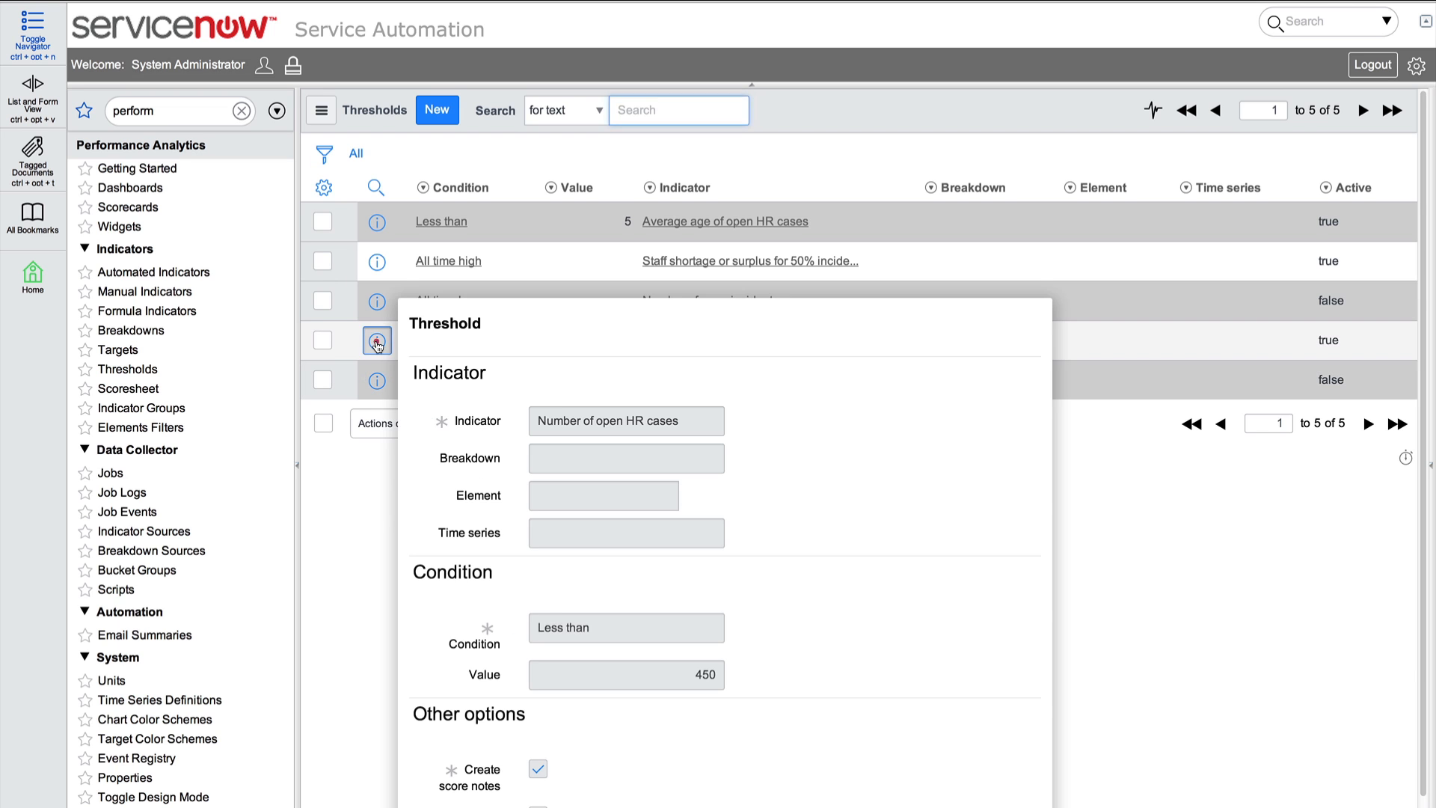
pyautogui.scroll(-2, 376, 346)
pyautogui.click(422, 619)
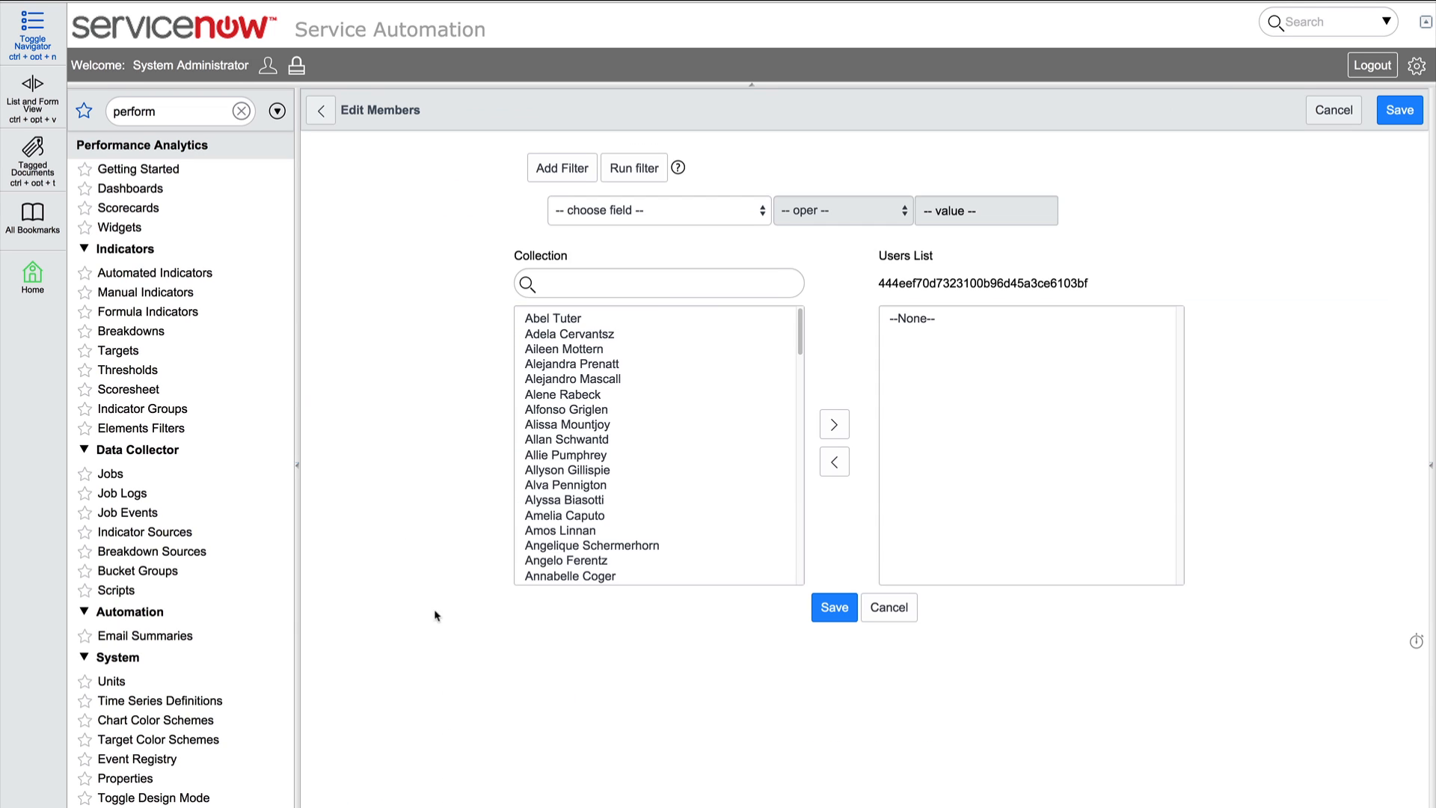
pyautogui.click(591, 318)
pyautogui.click(834, 434)
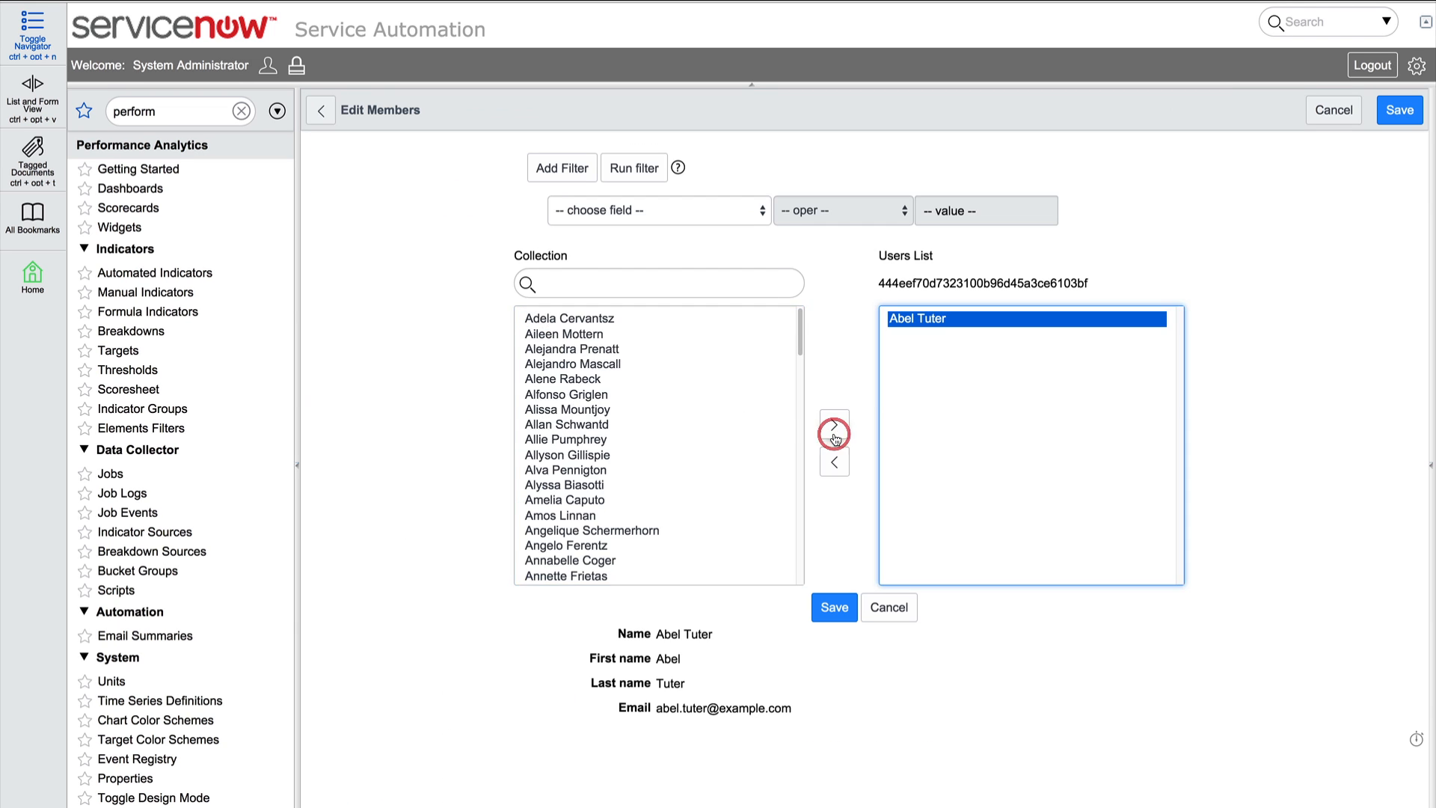
pyautogui.click(830, 610)
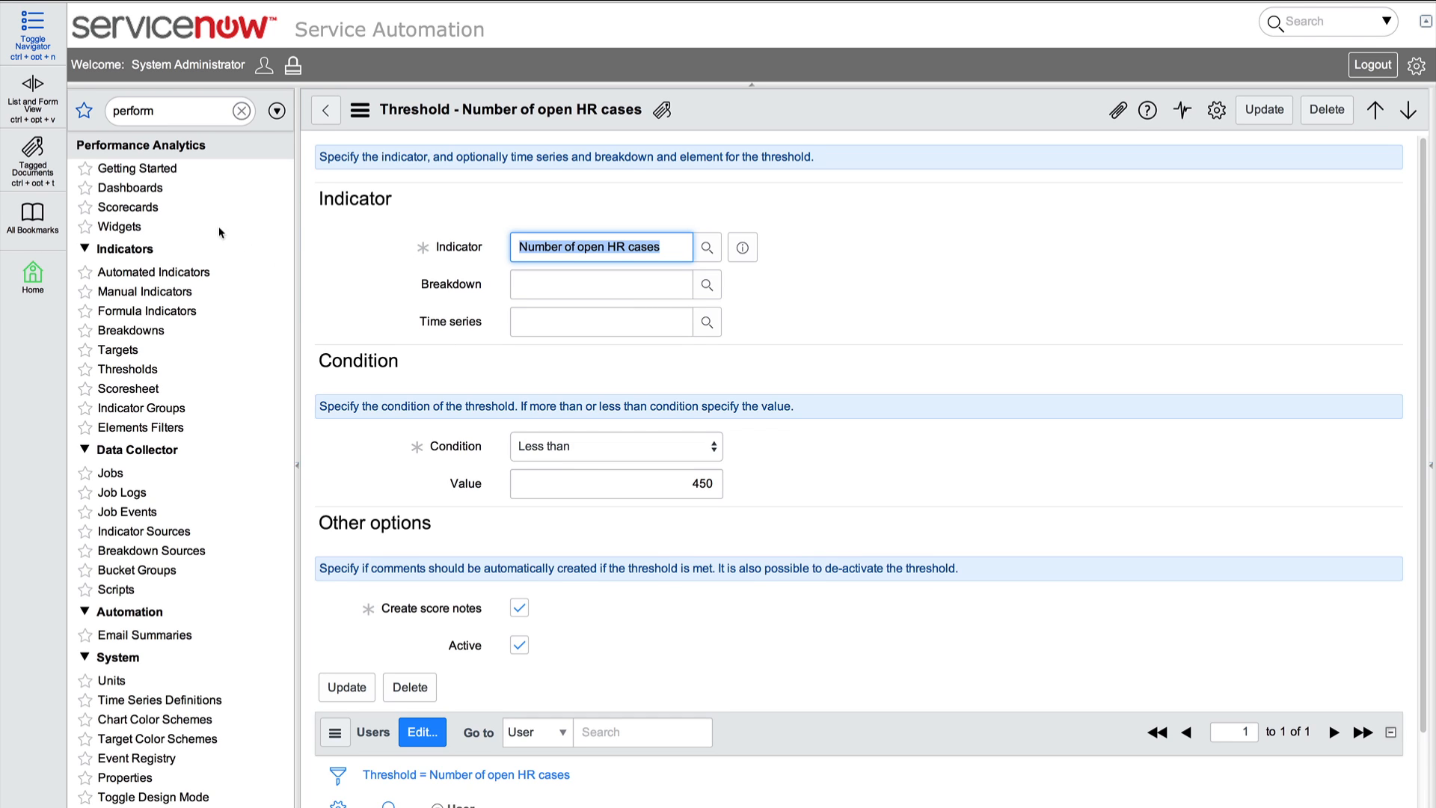
# Return to the HR Case Management dashboard and examine the threshold line in the detailed Open HR cases chart.
pyautogui.click(153, 189)
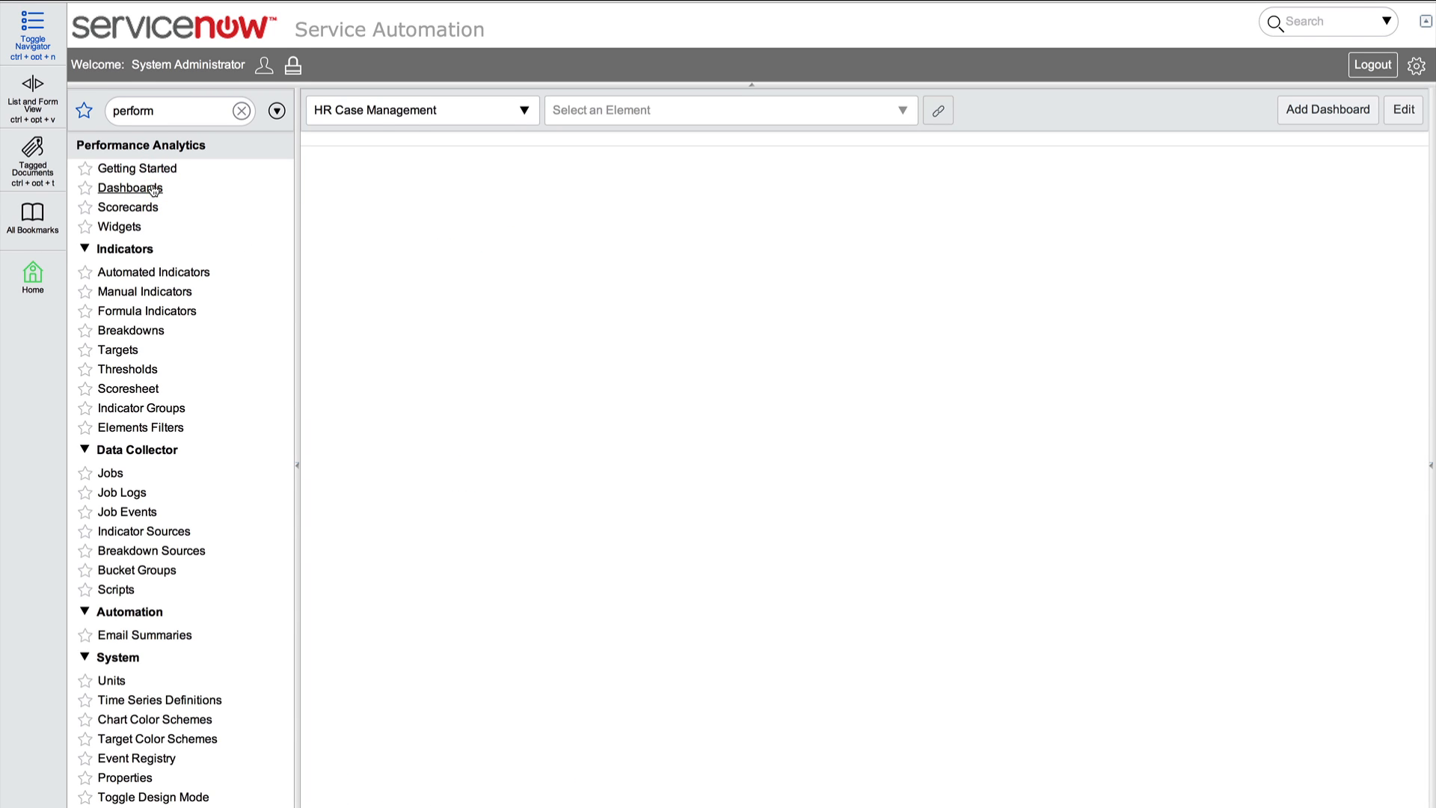
pyautogui.click(379, 439)
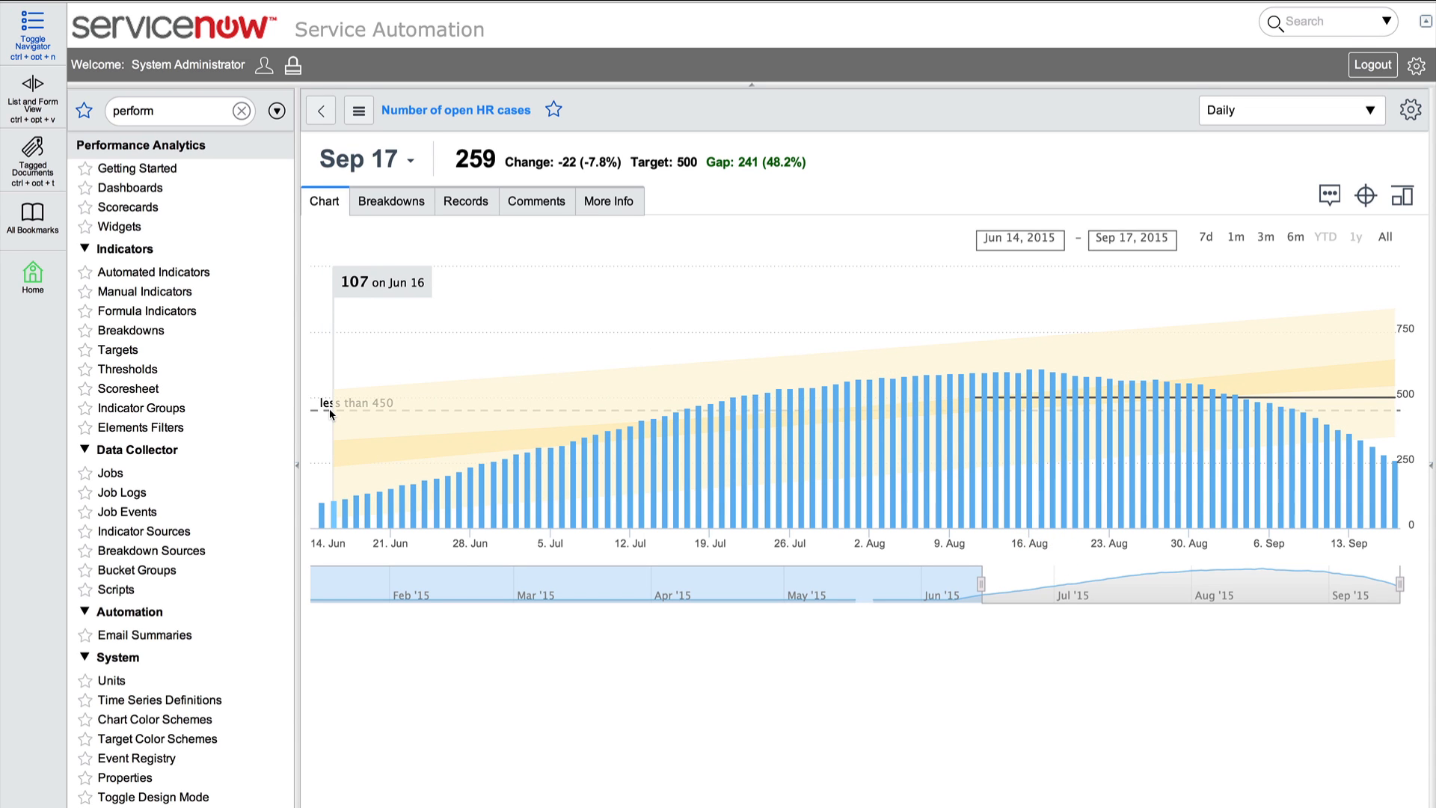
pyautogui.click(320, 111)
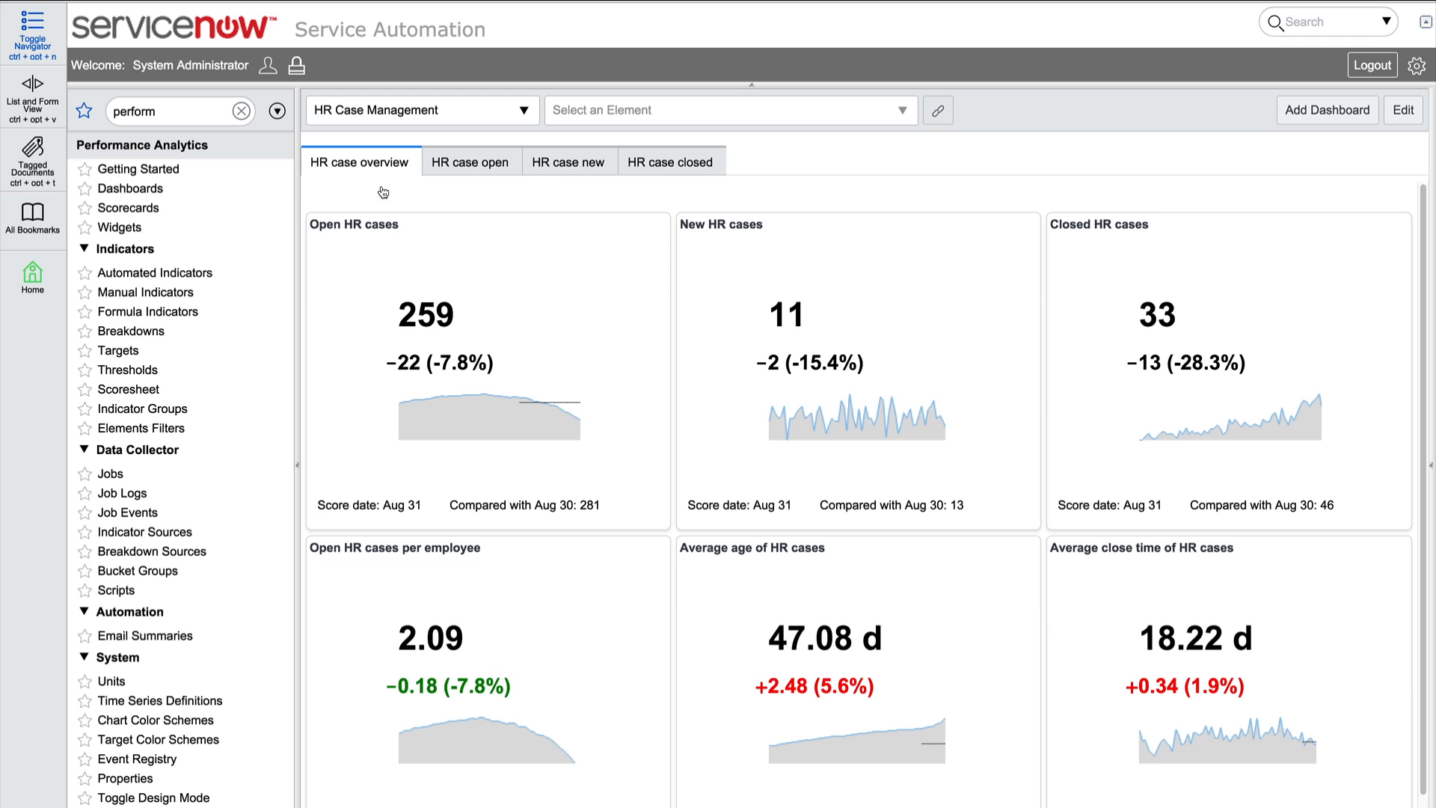
pyautogui.click(537, 380)
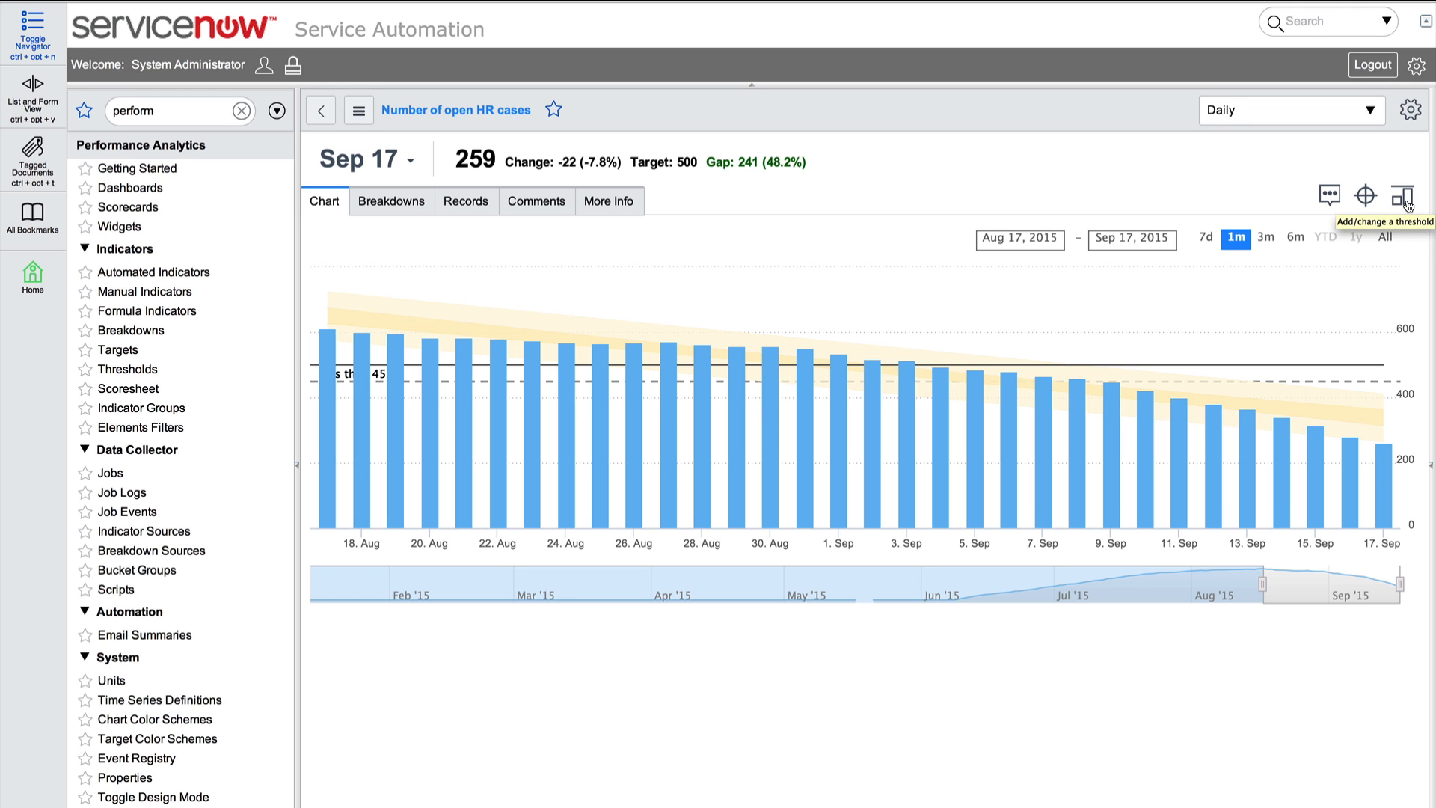
# Select Sep 10 in the chart and save a new target of 300 starting from that date.
pyautogui.click(1144, 397)
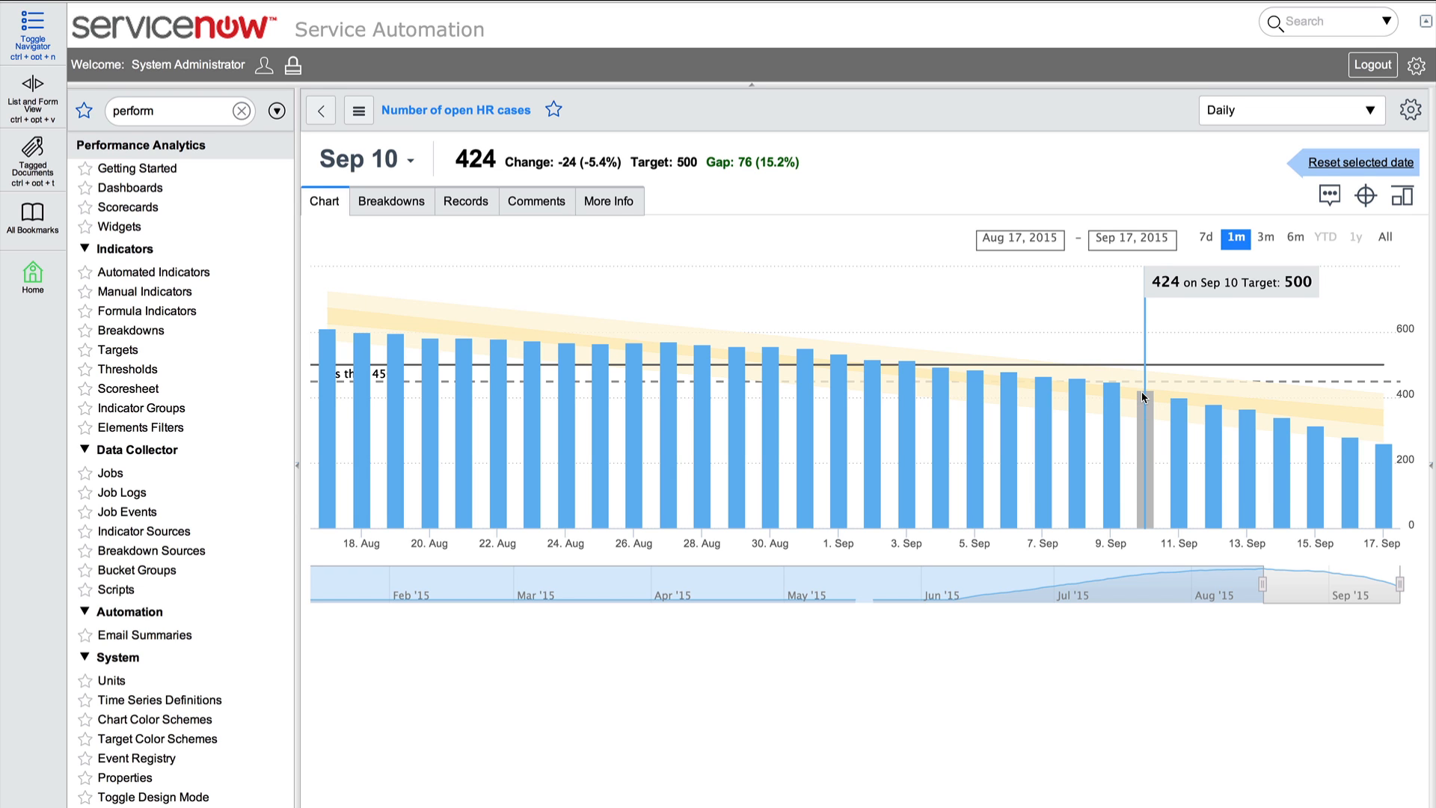
pyautogui.click(1364, 196)
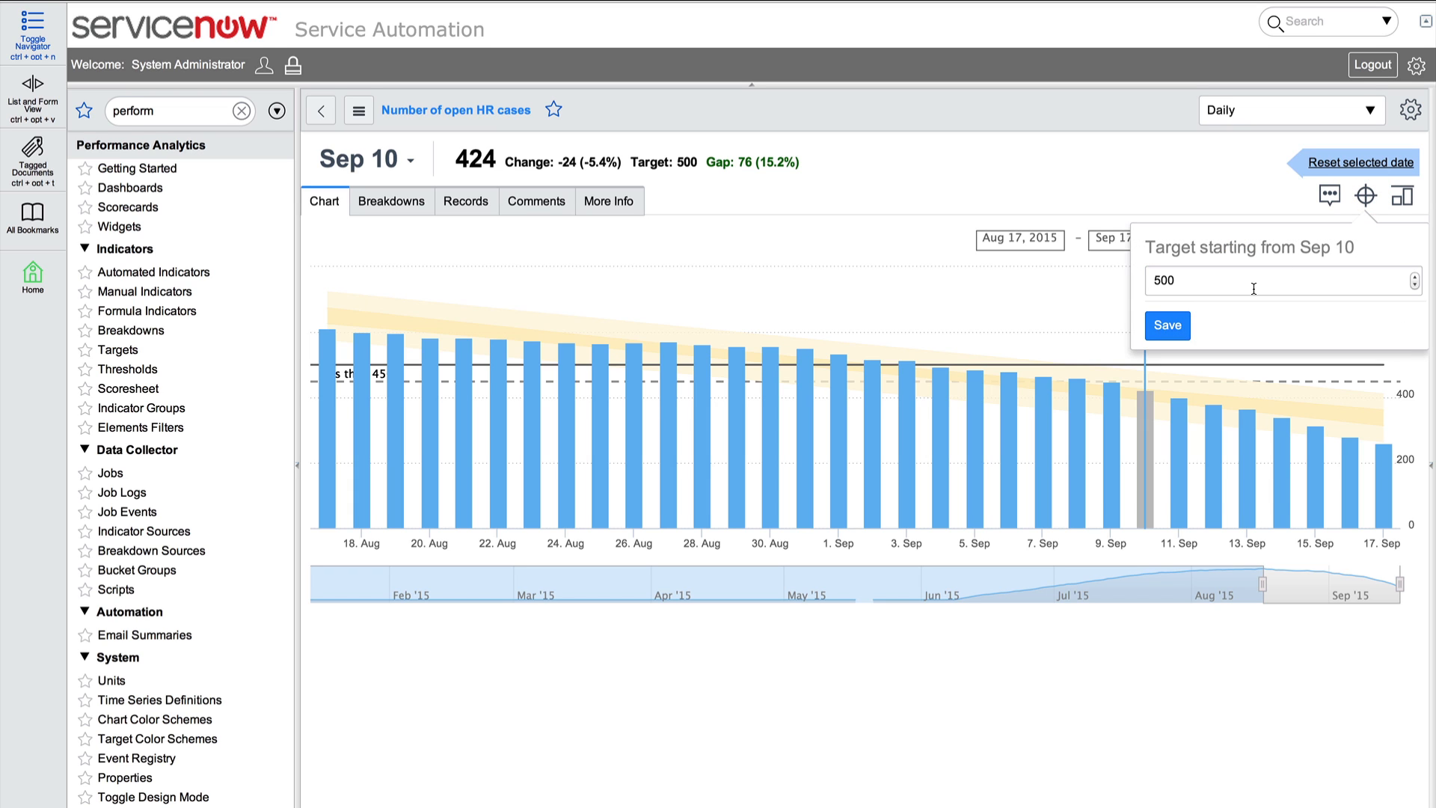
pyautogui.tripleClick(1271, 281)
pyautogui.write('3')
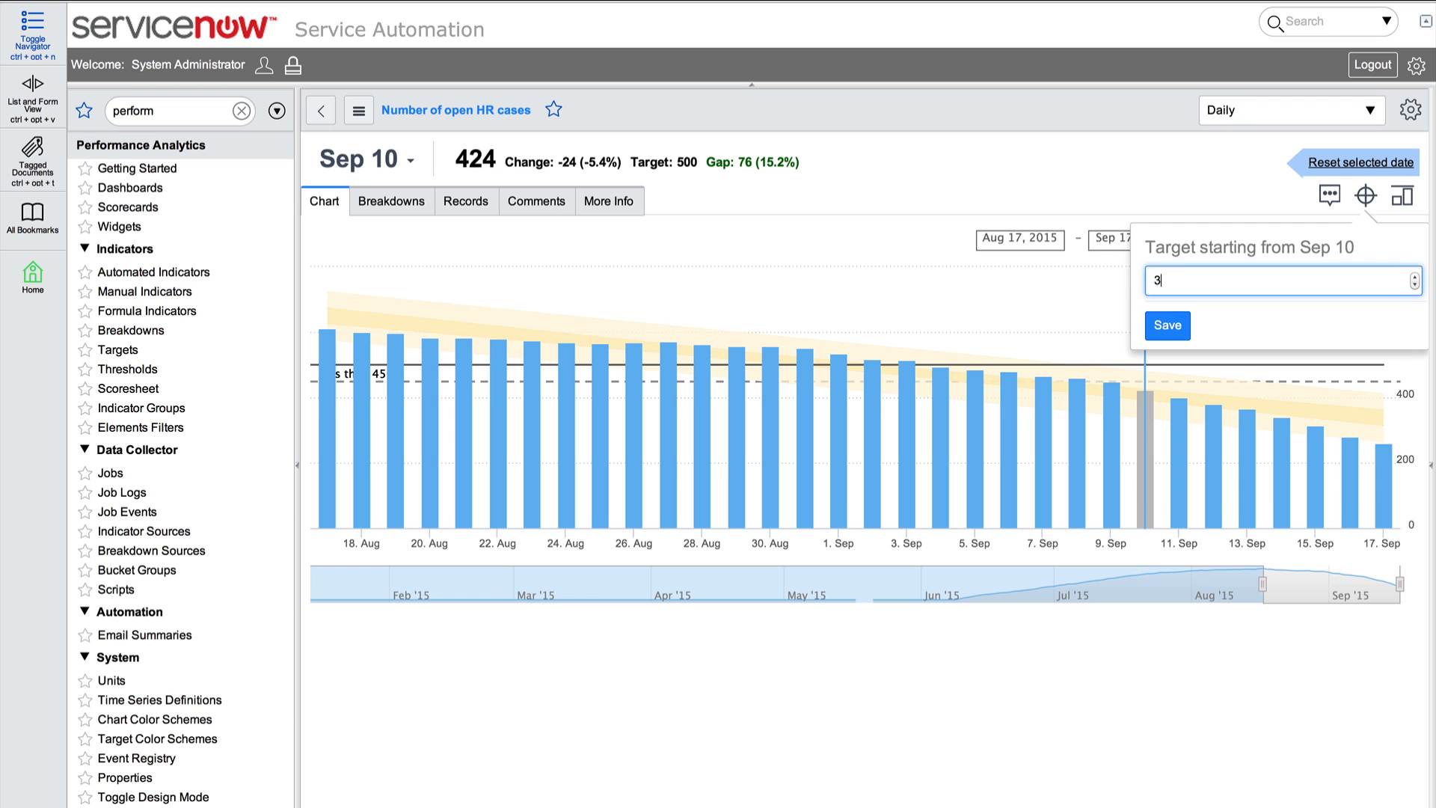
pyautogui.click(1167, 325)
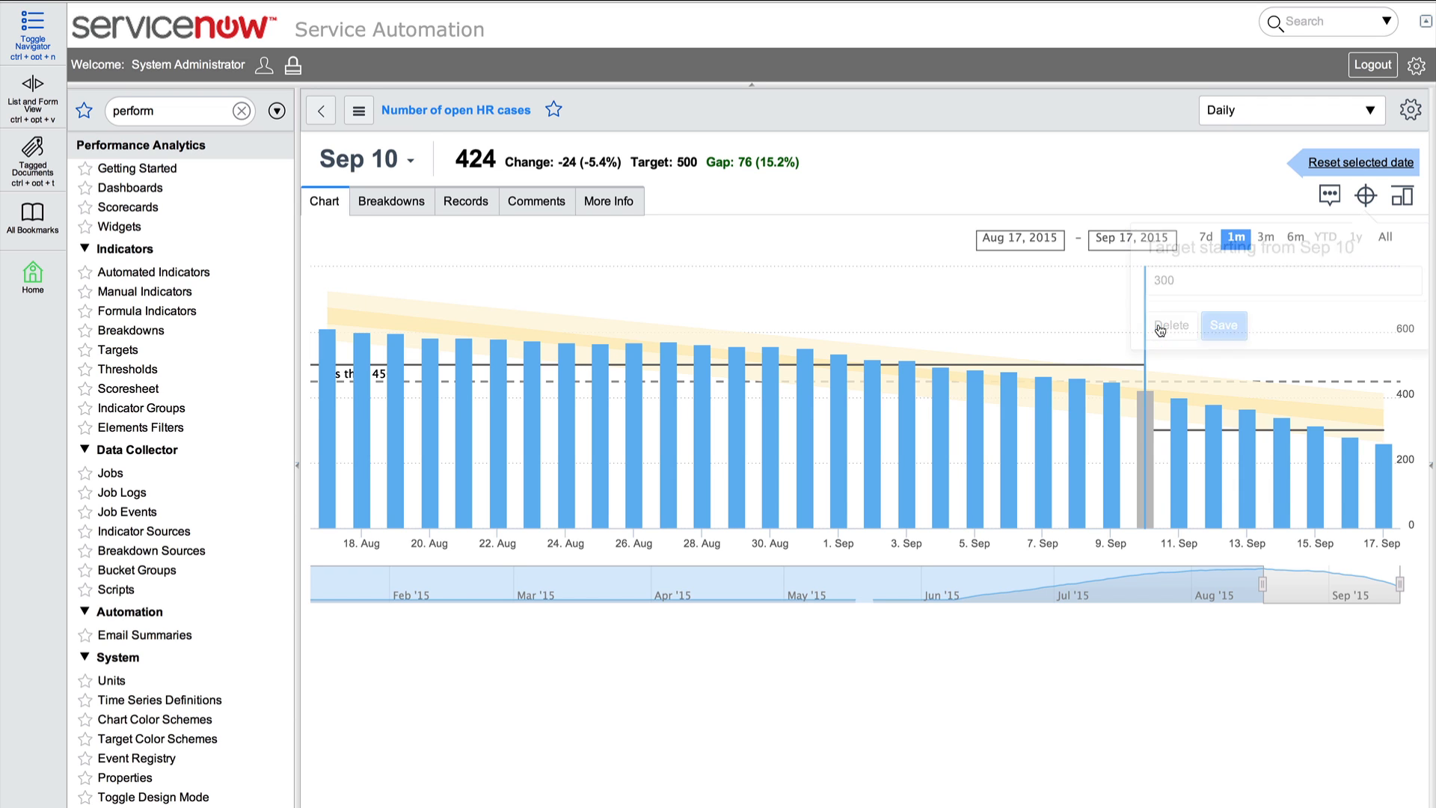
# Add a Less than 270 notification threshold from the chart, and extend the displayed date range back to Jun 20, 2015.
pyautogui.click(1401, 197)
pyautogui.click(1297, 281)
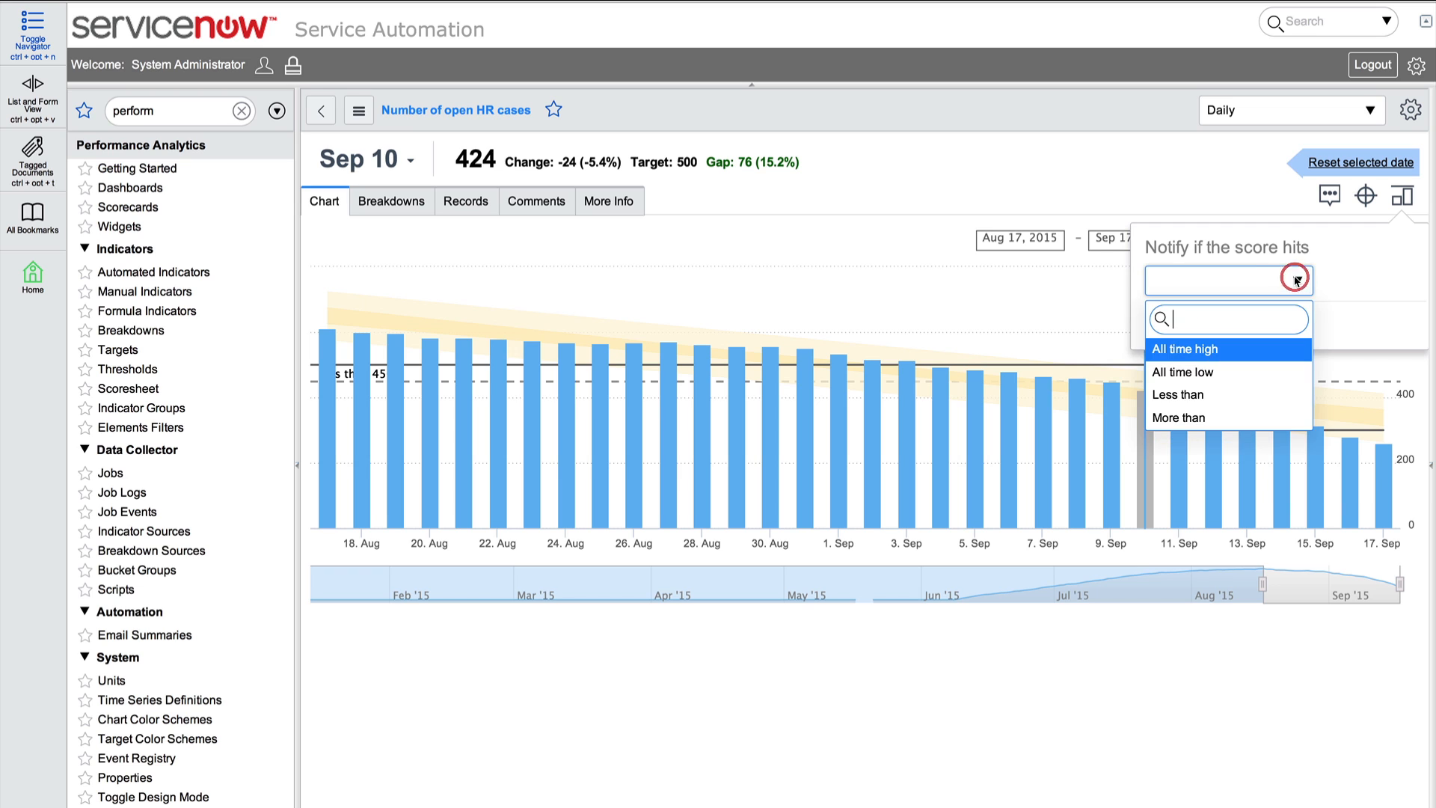
pyautogui.click(1256, 394)
pyautogui.click(1218, 317)
pyautogui.write('270')
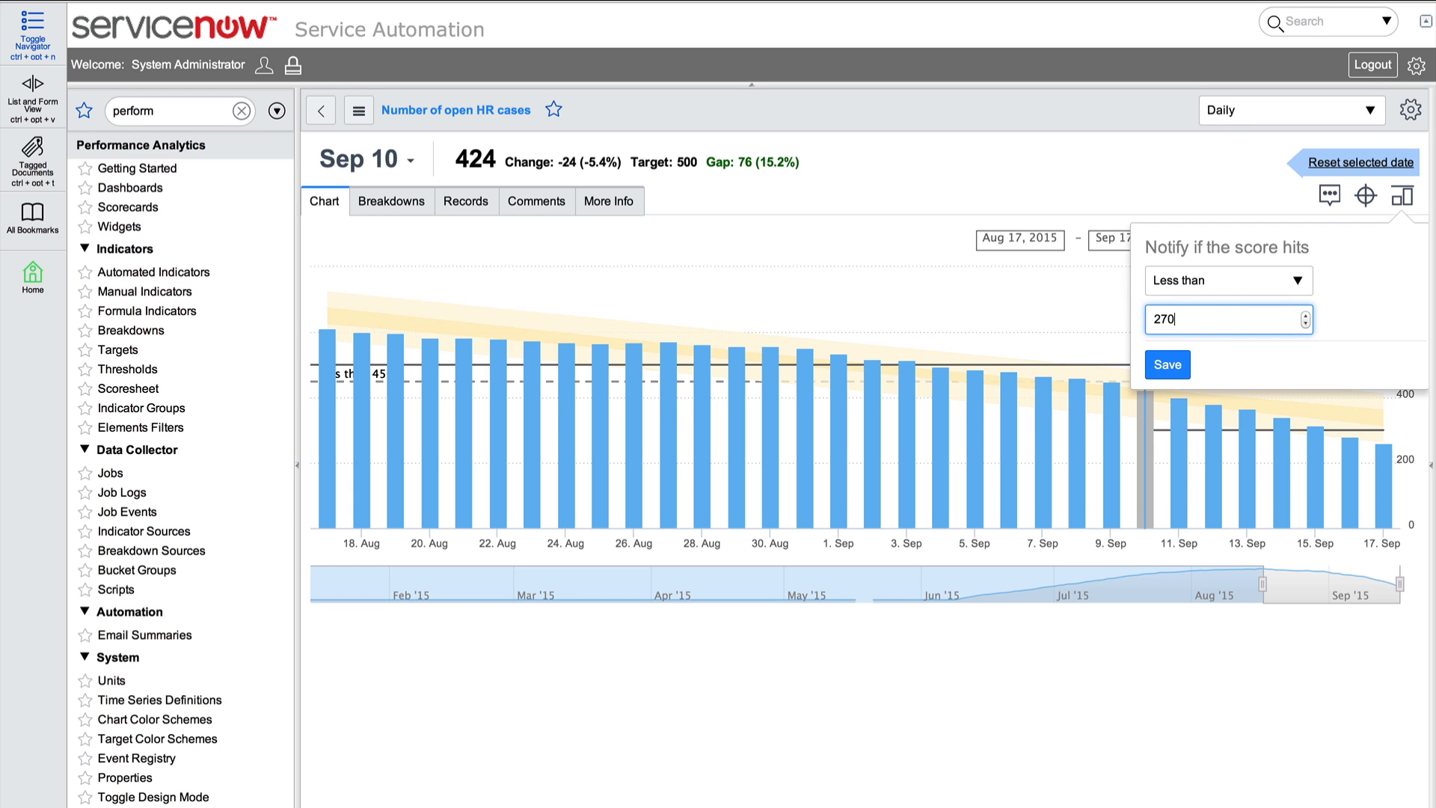
pyautogui.click(1168, 366)
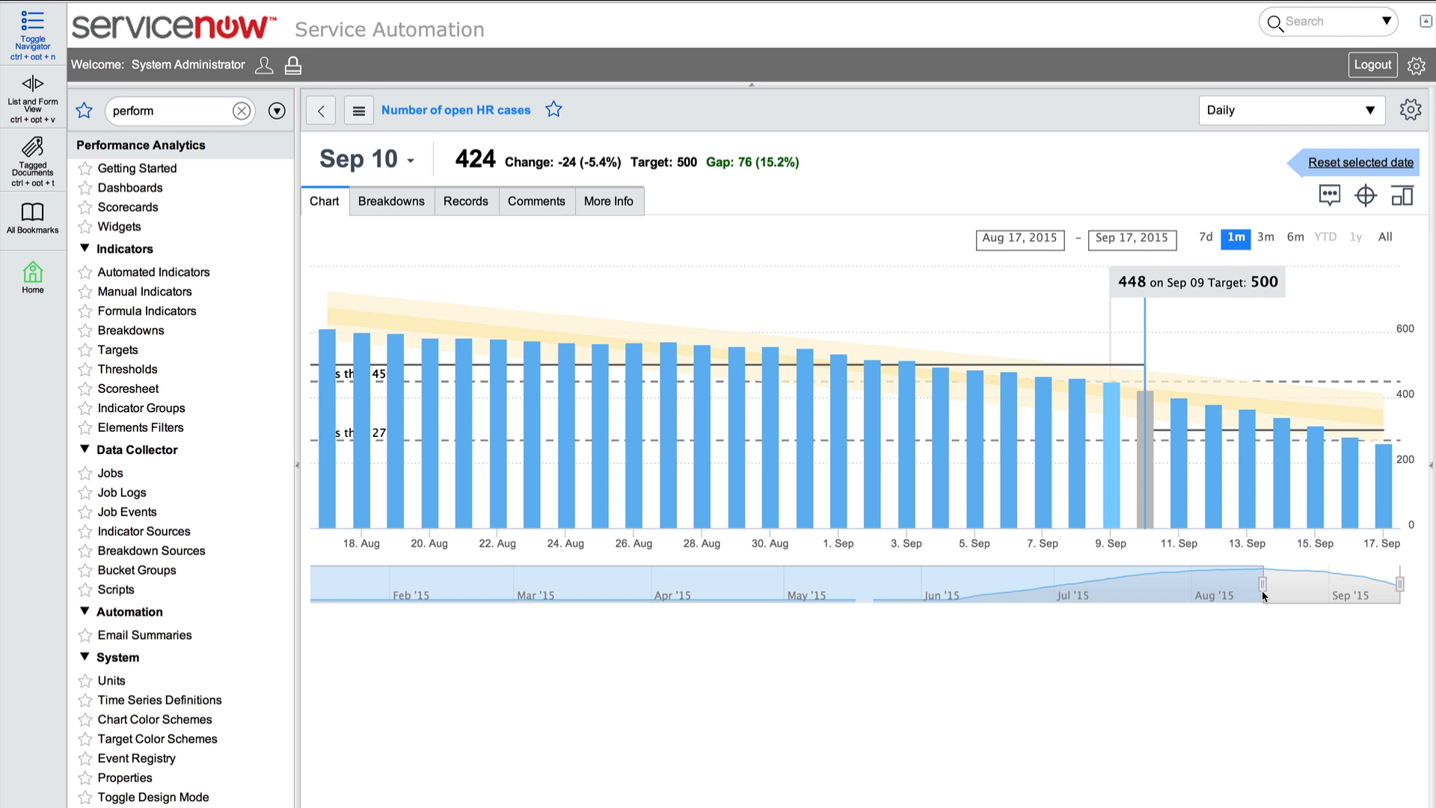
pyautogui.moveTo(1264, 590); pyautogui.dragTo(1005, 578)
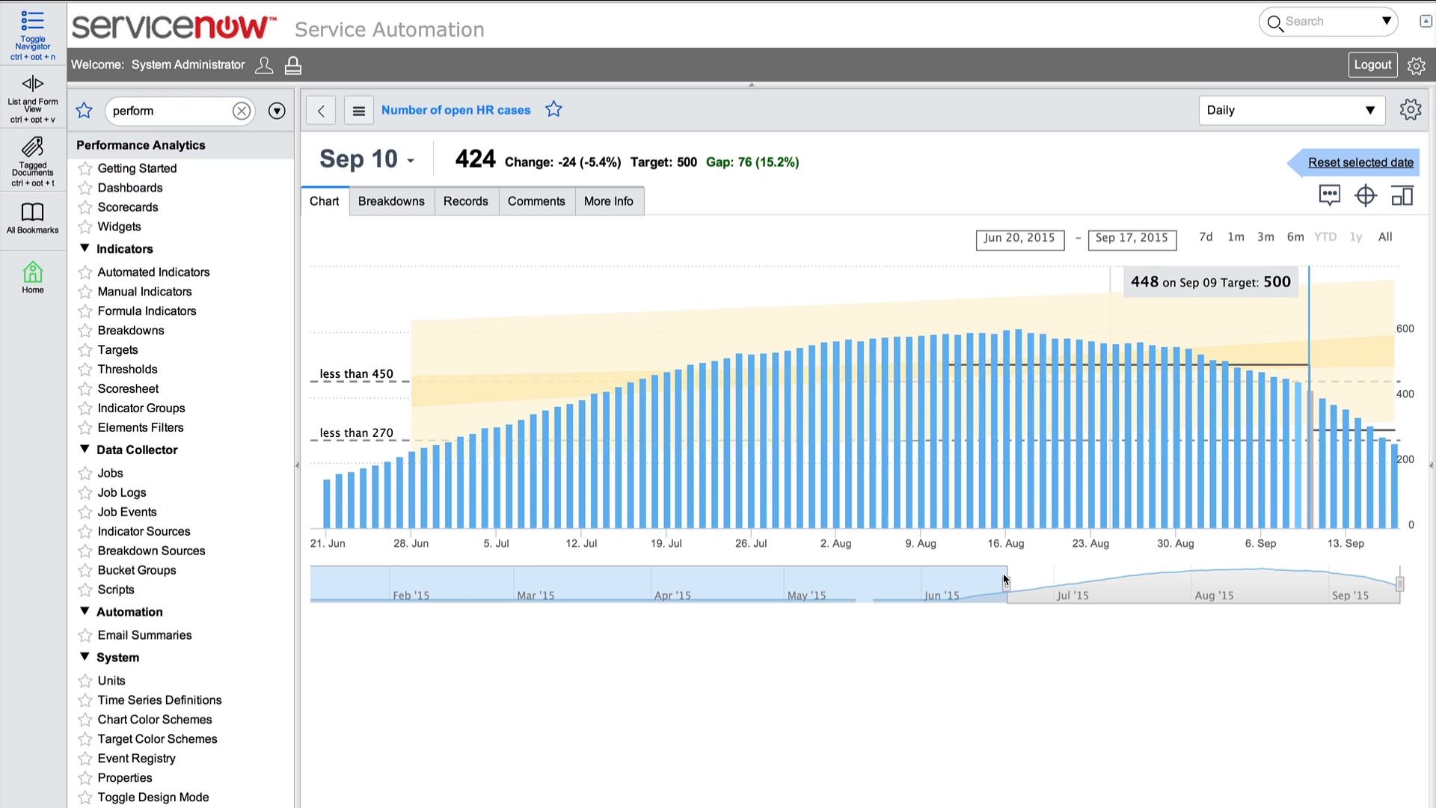